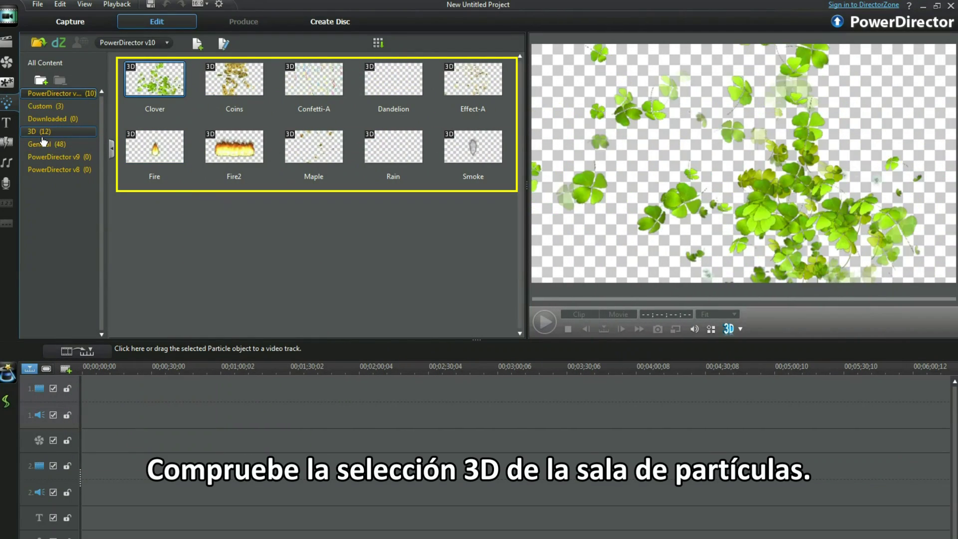
Step: Show the 48 General particle templates and select the Fantasy template
click(43, 145)
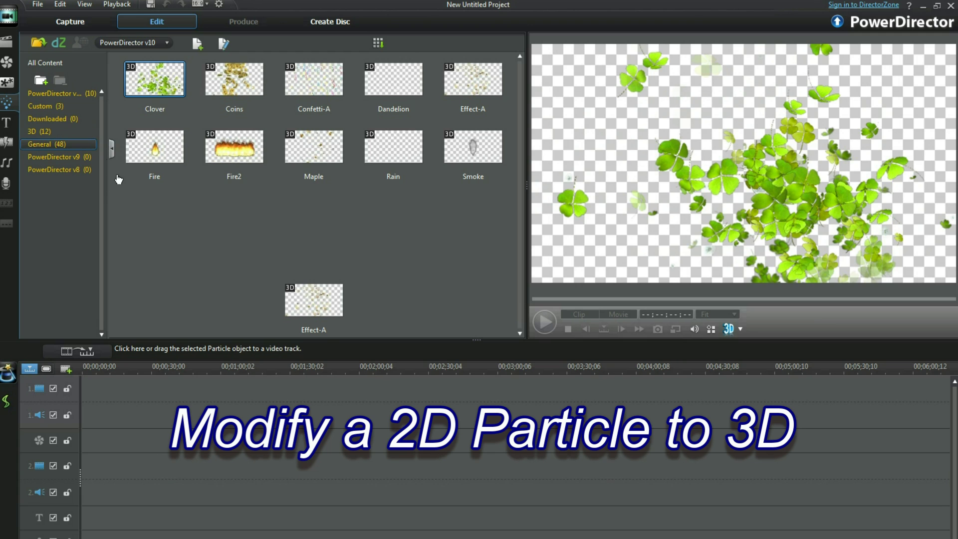
click(75, 145)
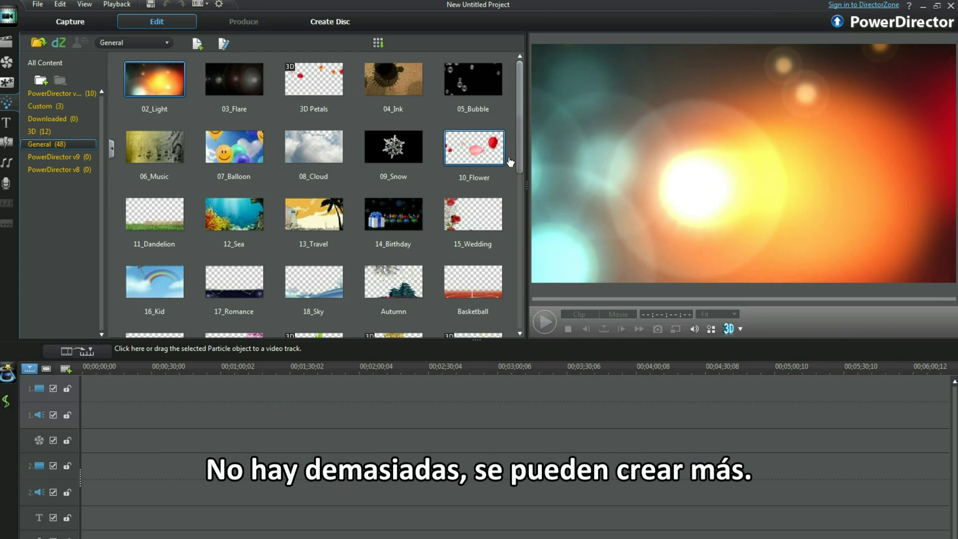
drag(520, 133, 520, 198)
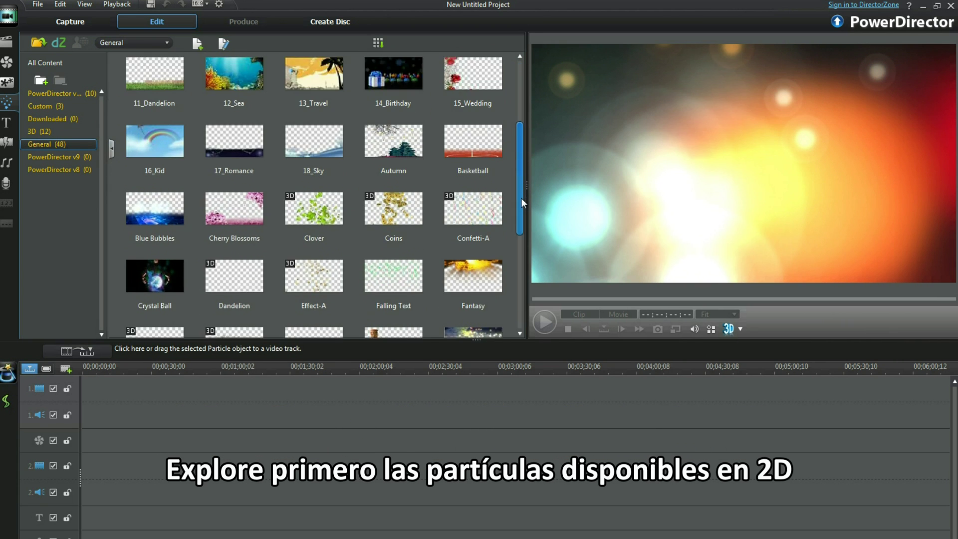
click(474, 254)
Step: Open Fantasy in the Particle Designer and expand the Laser object's parameters
double_click(476, 255)
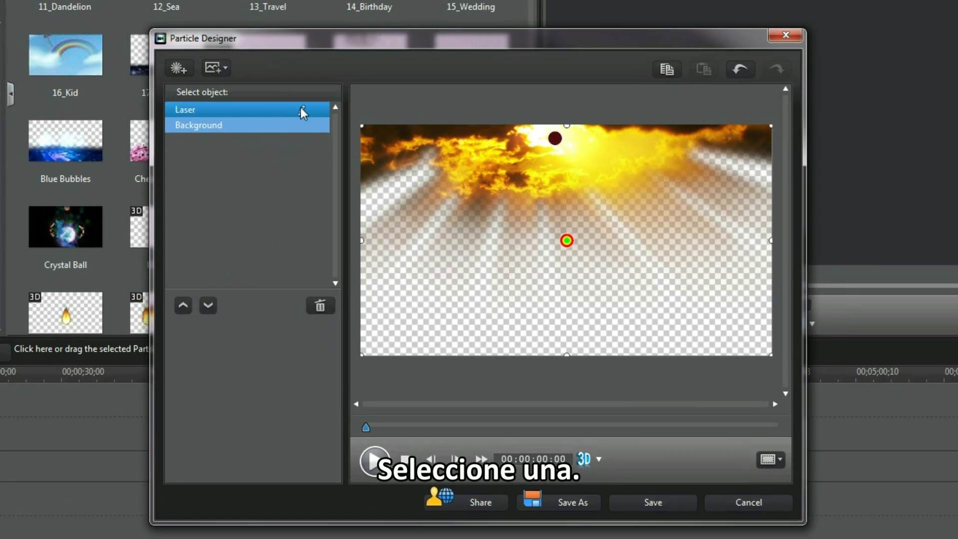
double_click(300, 109)
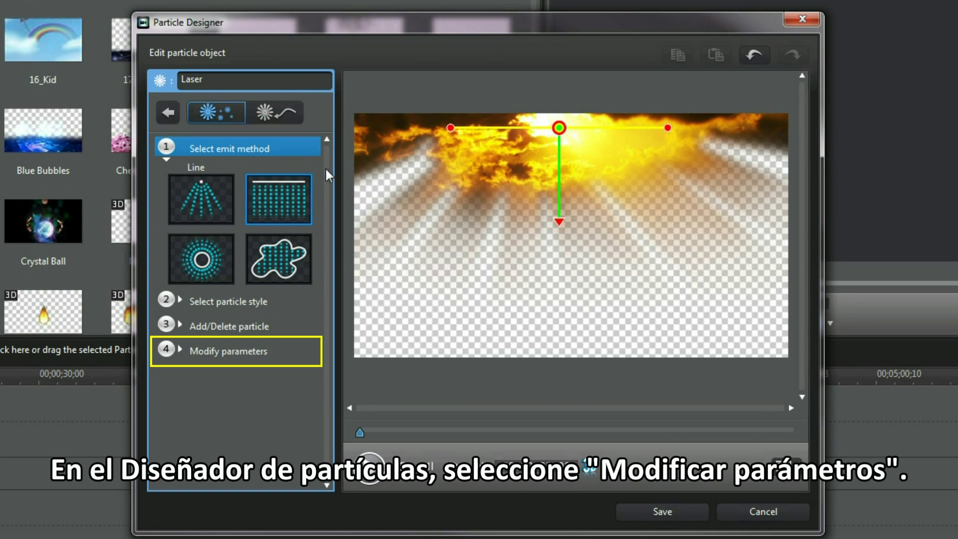
click(201, 351)
click(179, 349)
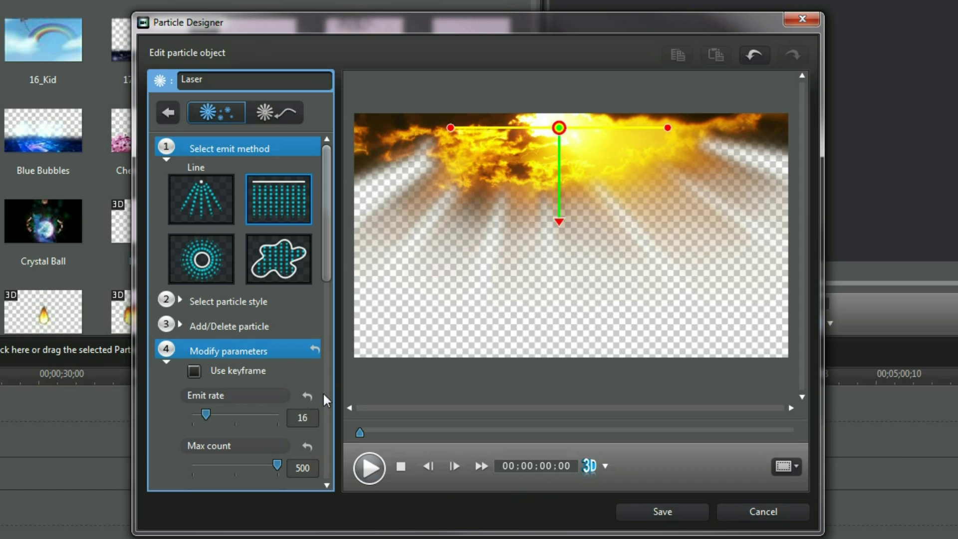
drag(328, 264, 317, 479)
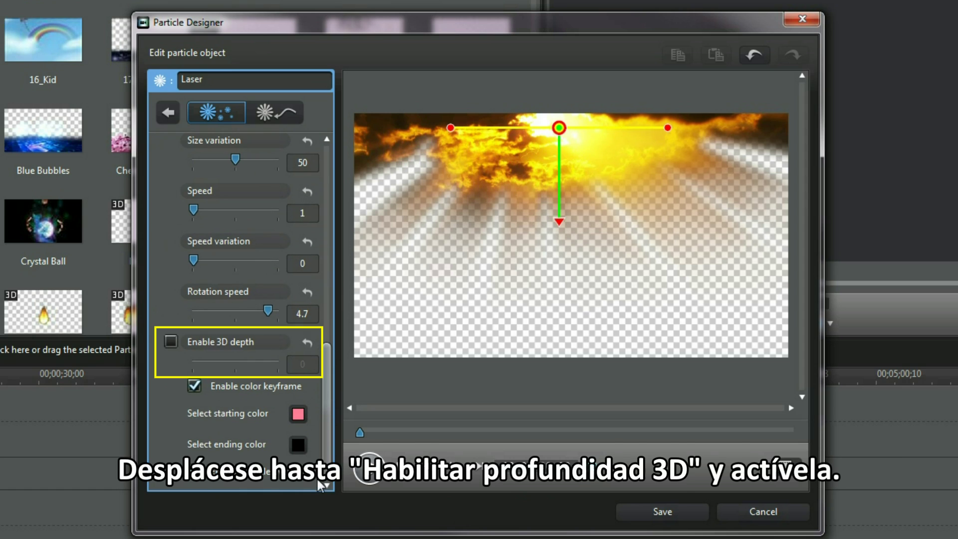
Step: Enable Laser's 3D depth at -24 and save the design as custom template '3D Sun'
click(170, 342)
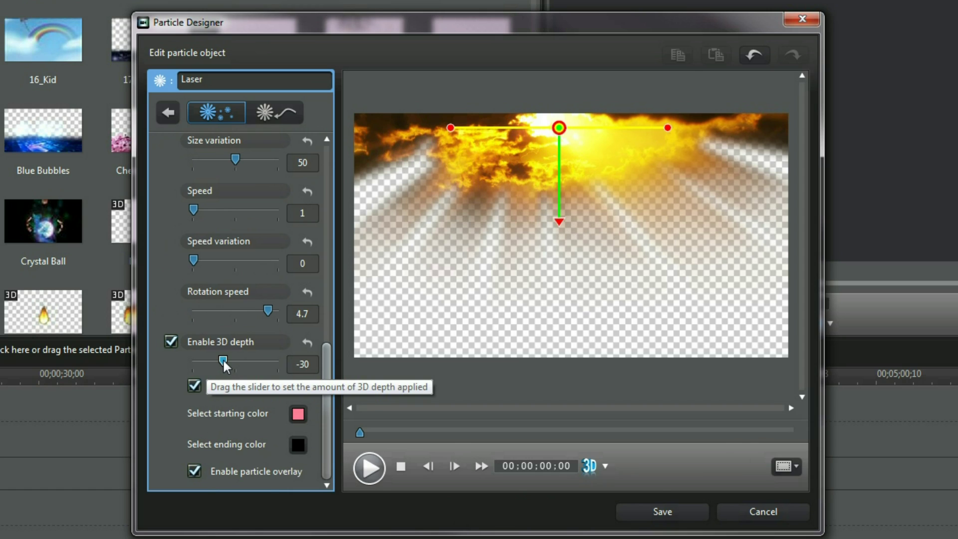
drag(224, 360, 227, 361)
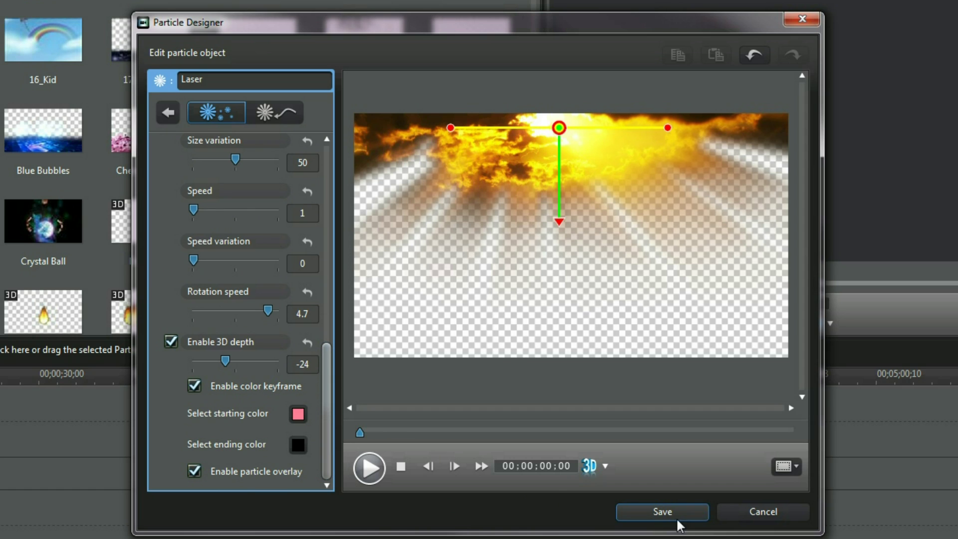
click(660, 512)
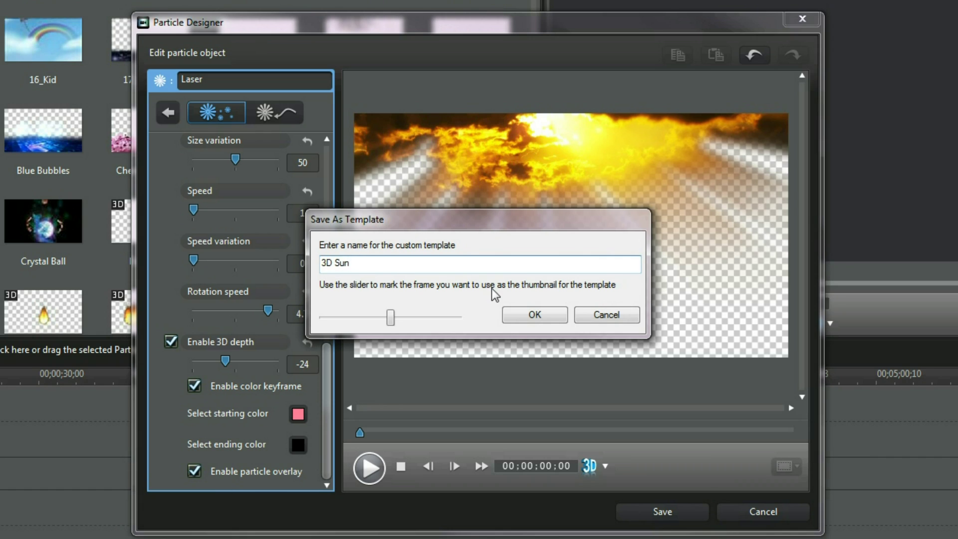
click(534, 316)
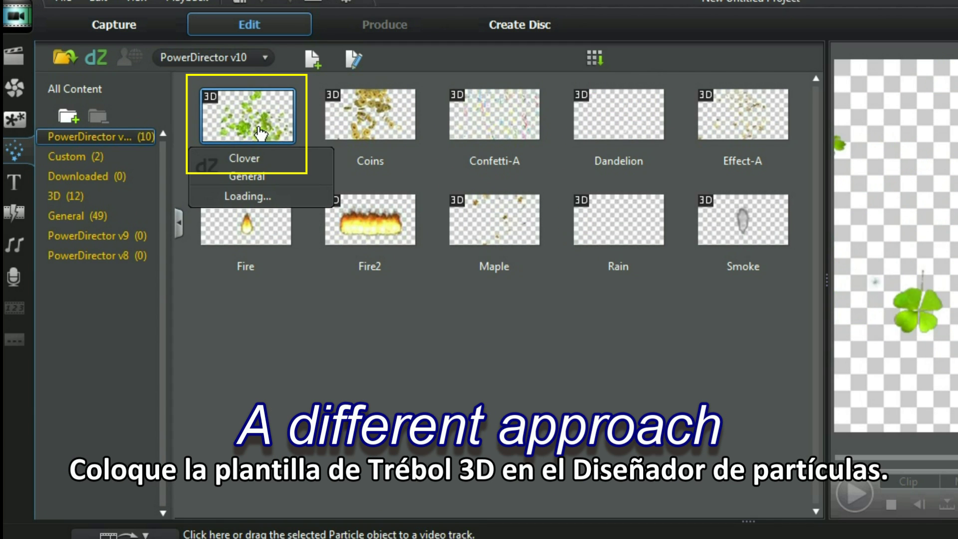
Step: Open the 3D Clover template and preview the motion of particle_04 and particle_02
click(355, 60)
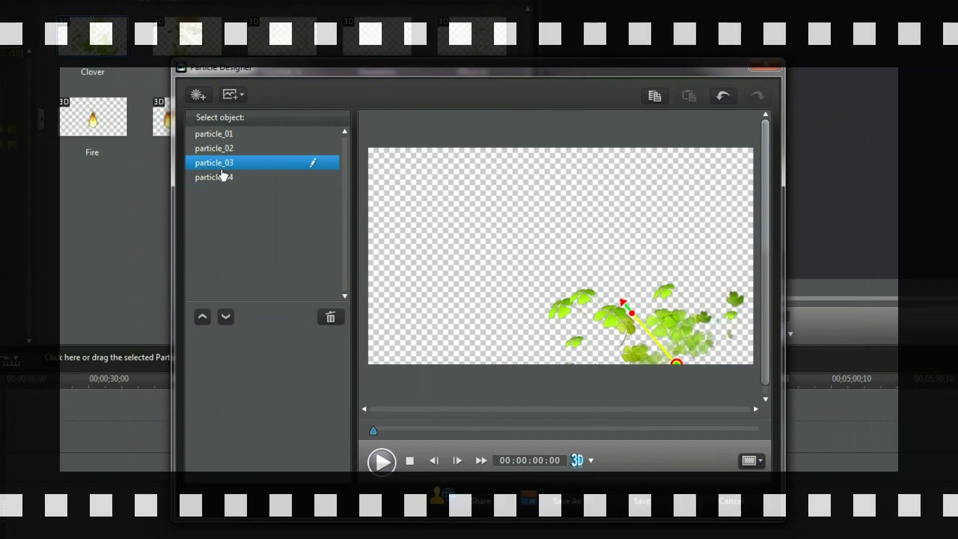
click(223, 176)
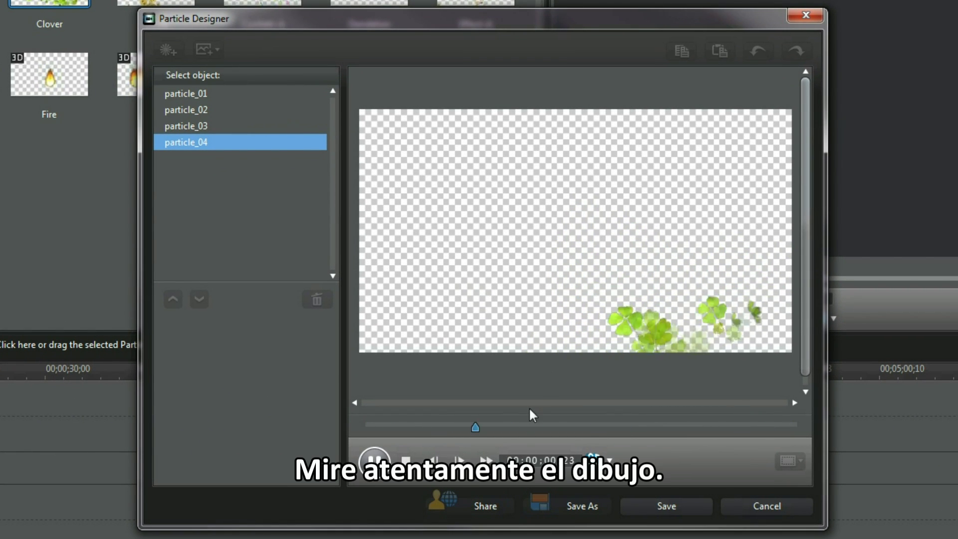
click(406, 461)
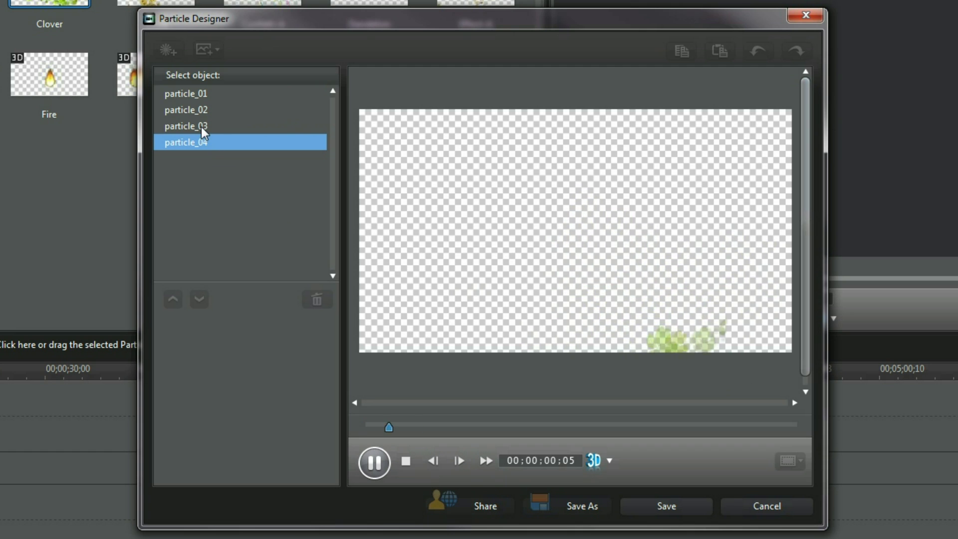
click(405, 460)
click(196, 108)
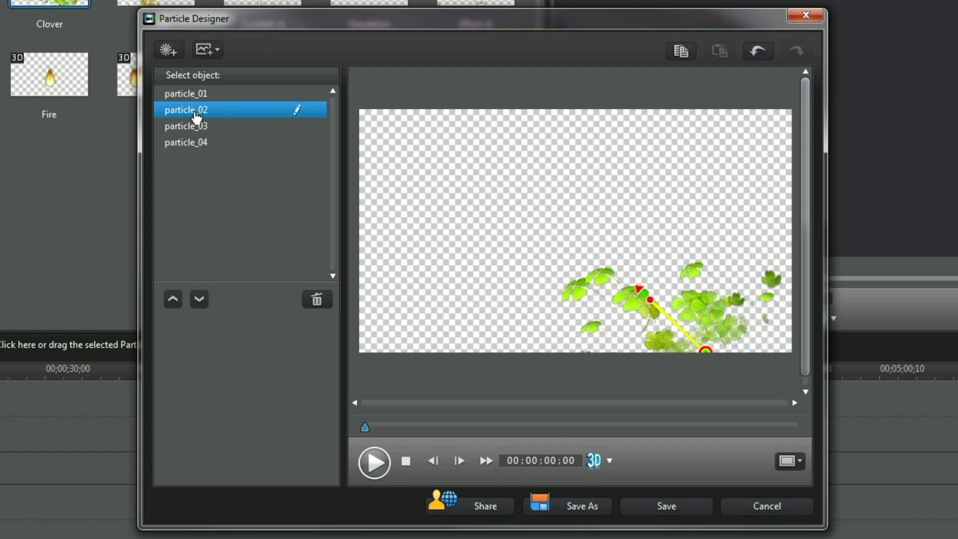
click(377, 472)
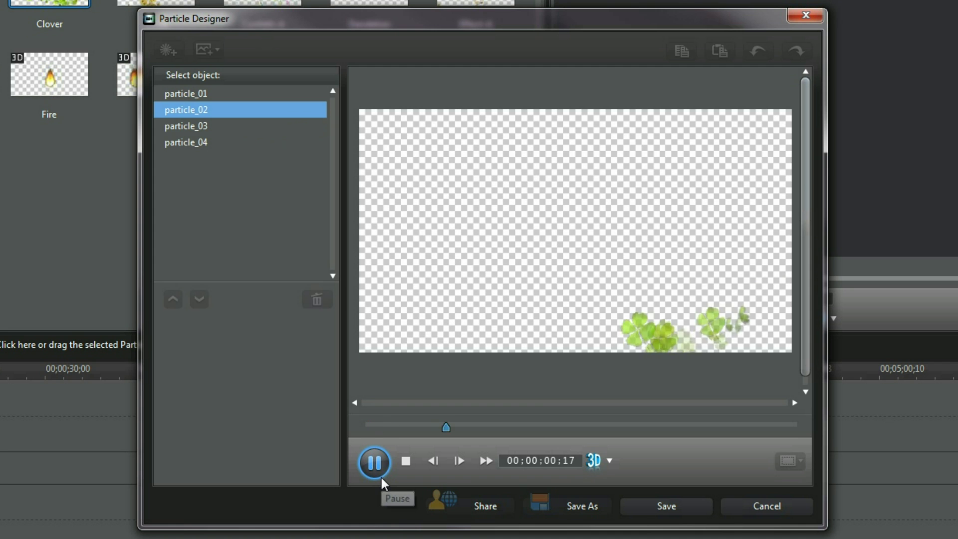
click(404, 459)
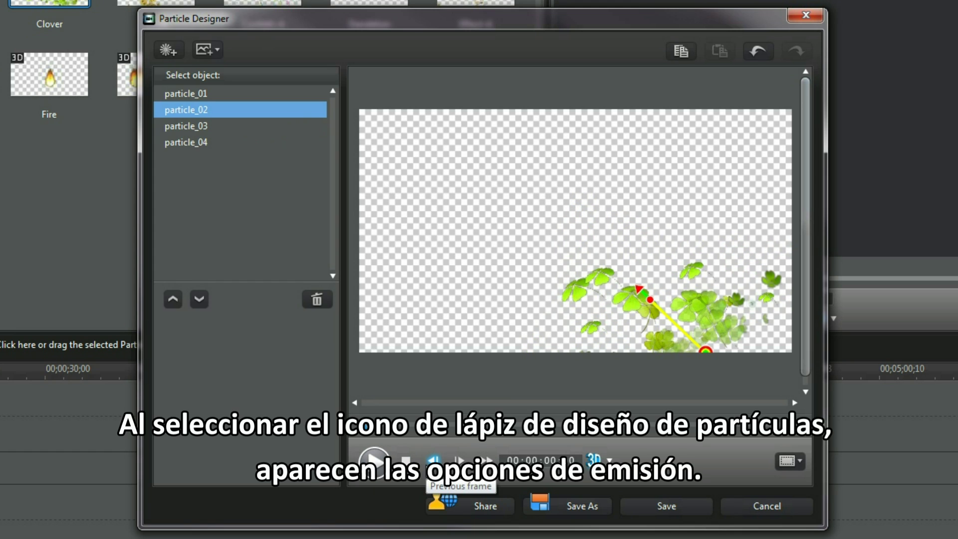
Step: Edit particle_02 and scroll through its expanded parameters
mouse_move(224, 100)
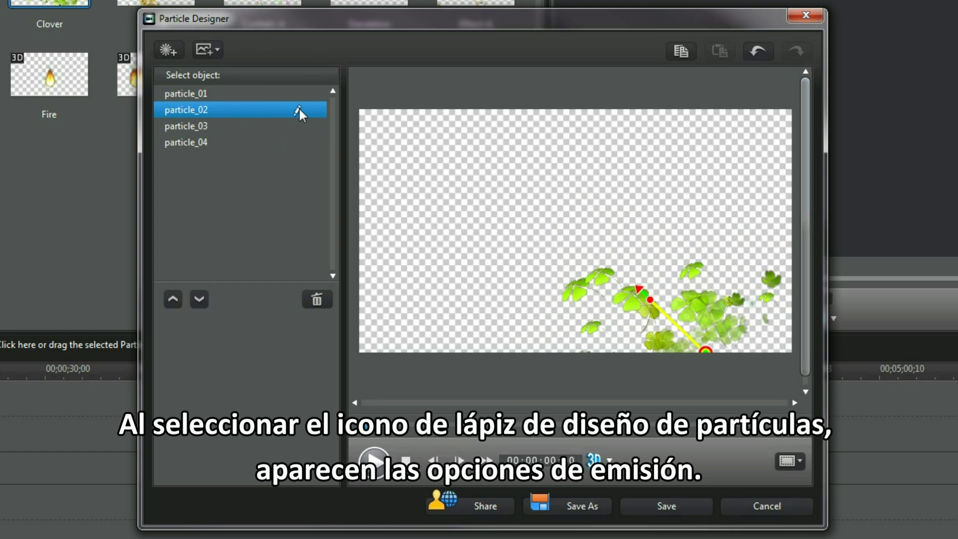
click(298, 108)
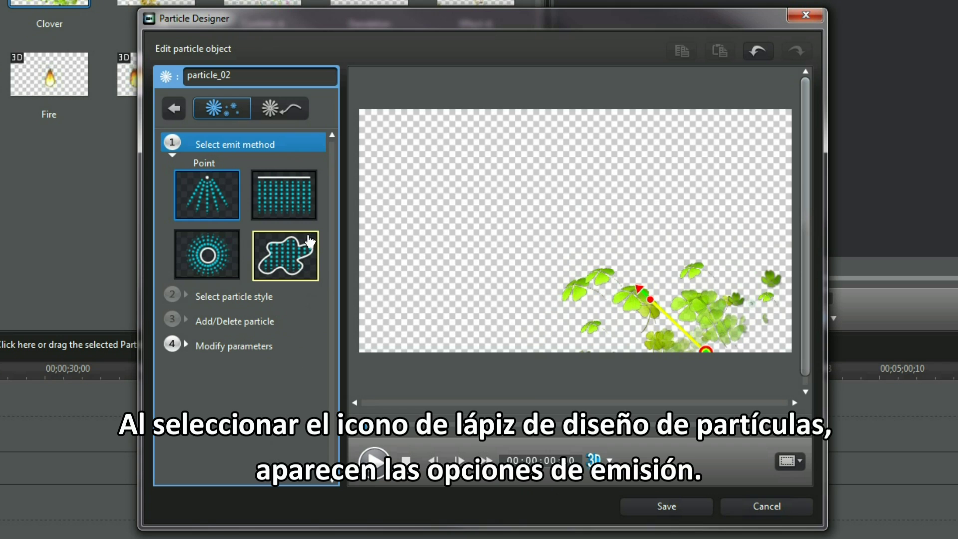
click(214, 346)
drag(337, 267, 333, 450)
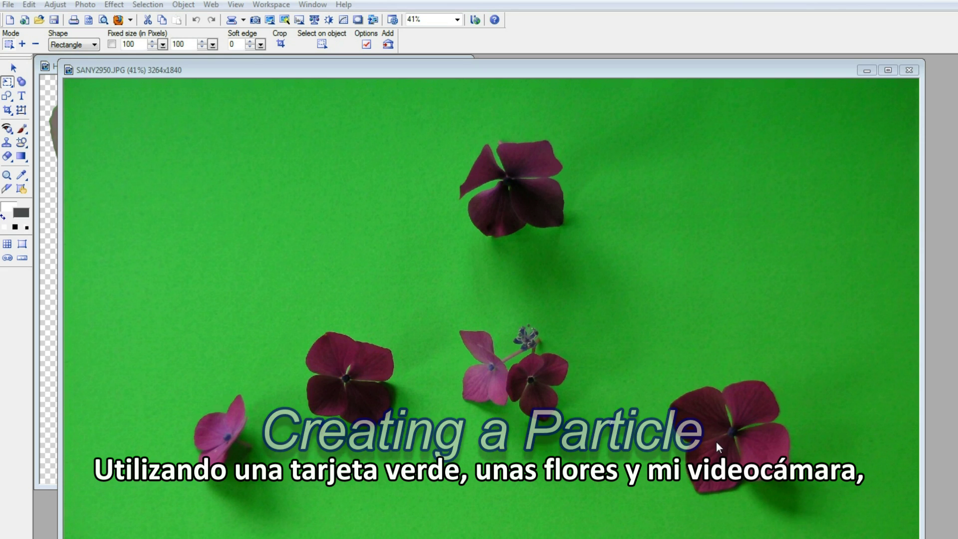
Step: Copy petals from the green-background photo and paste two into the transparent canvas
click(865, 71)
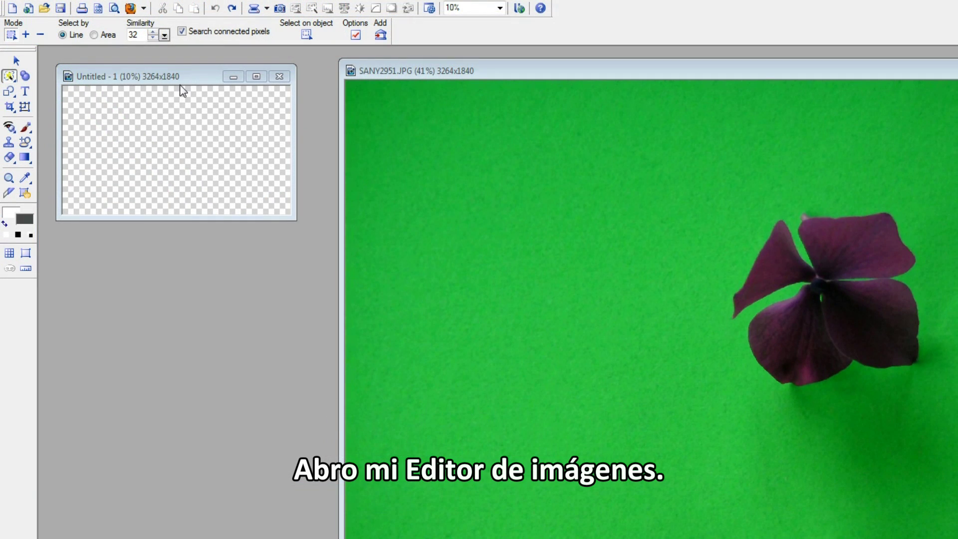
click(871, 240)
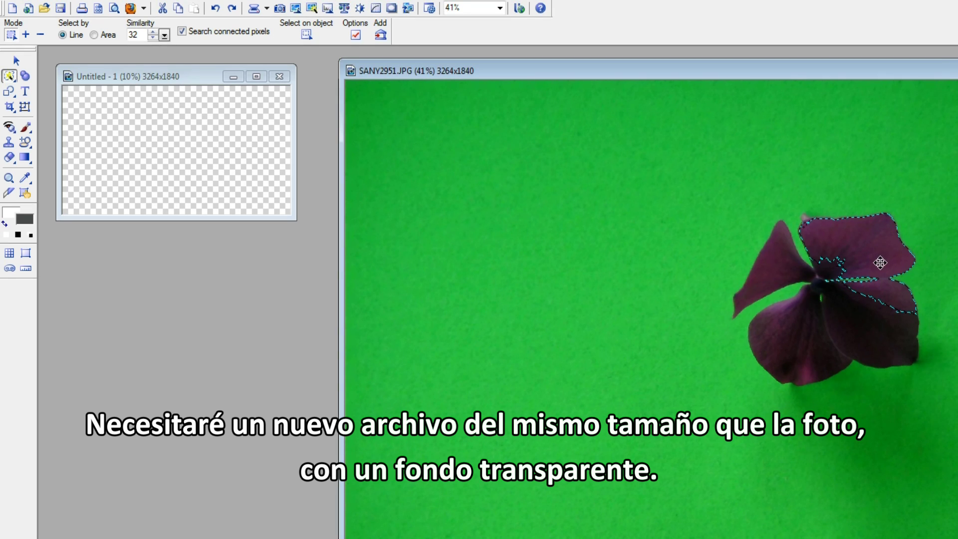
key(ctrl+c)
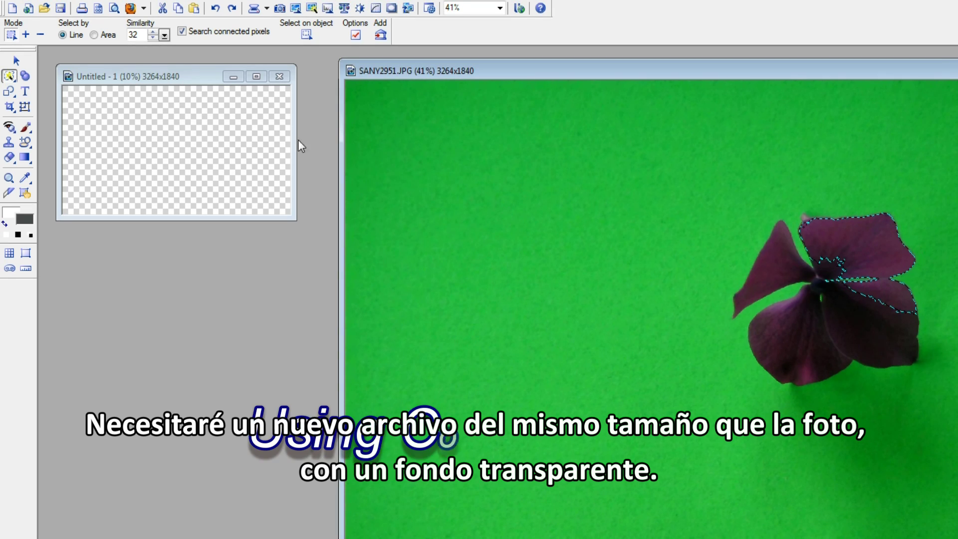
click(204, 83)
key(ctrl+v)
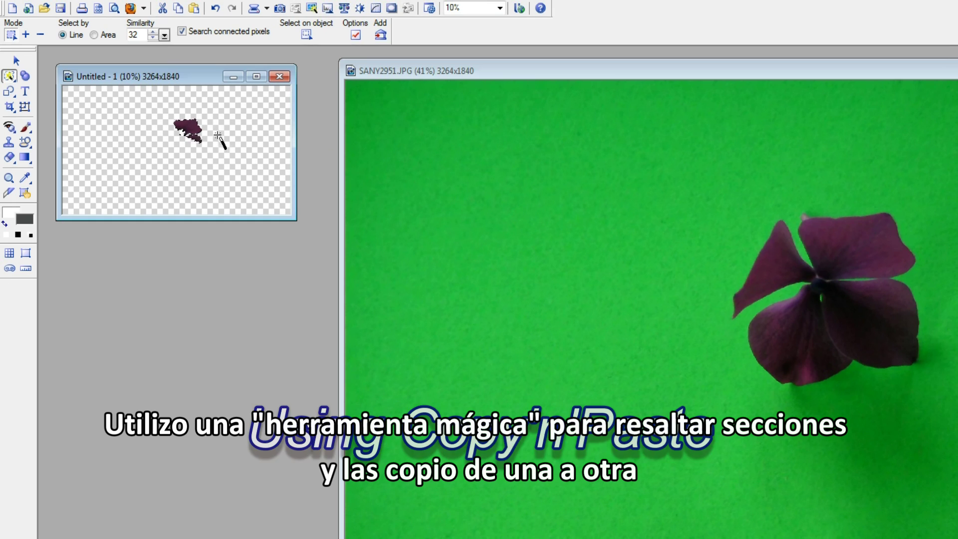
click(771, 264)
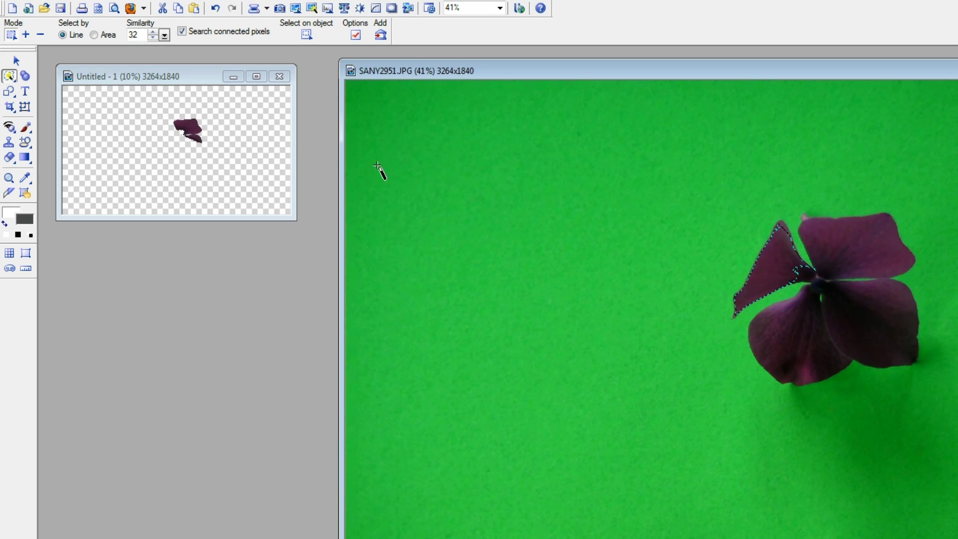
click(199, 85)
key(ctrl+v)
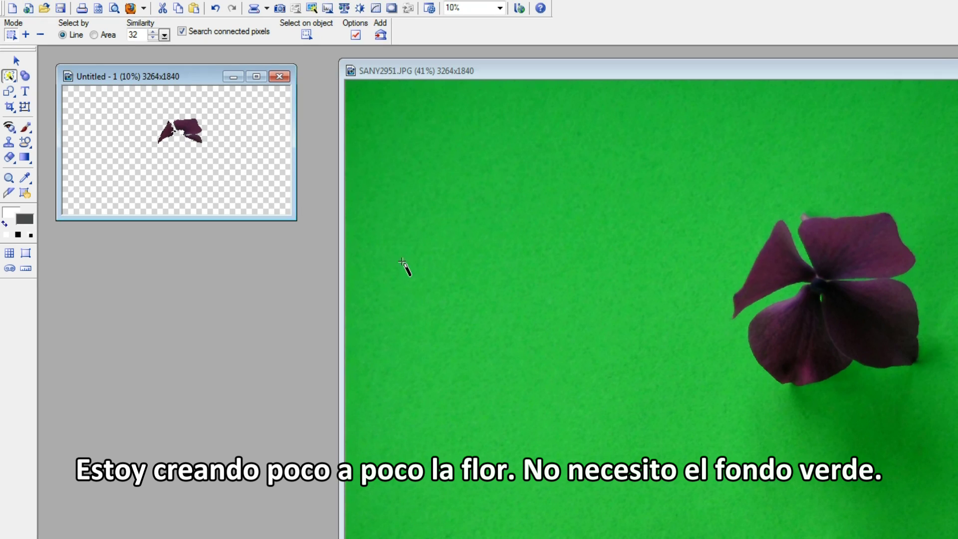
Step: Paste the lower petals into the transparent image and zoom in on the assembled flower
click(785, 344)
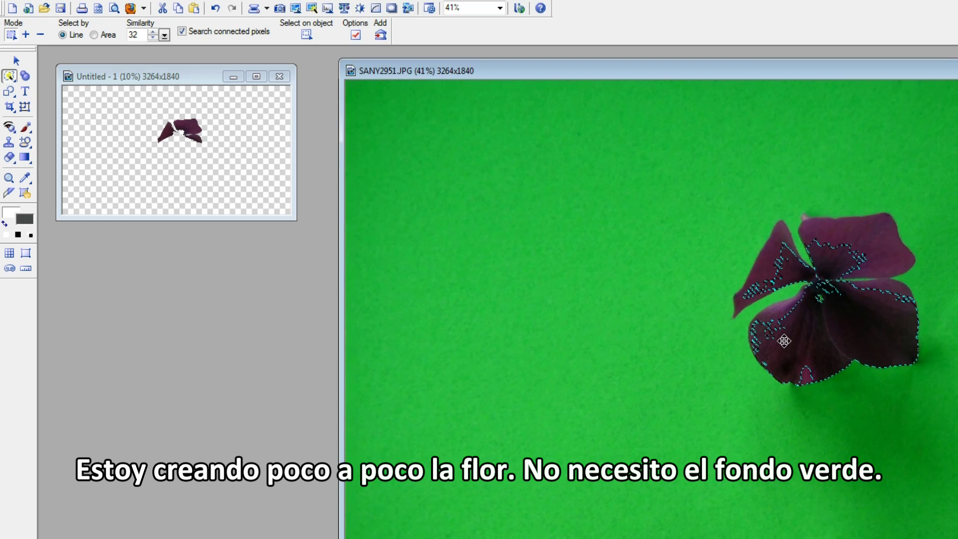
click(200, 79)
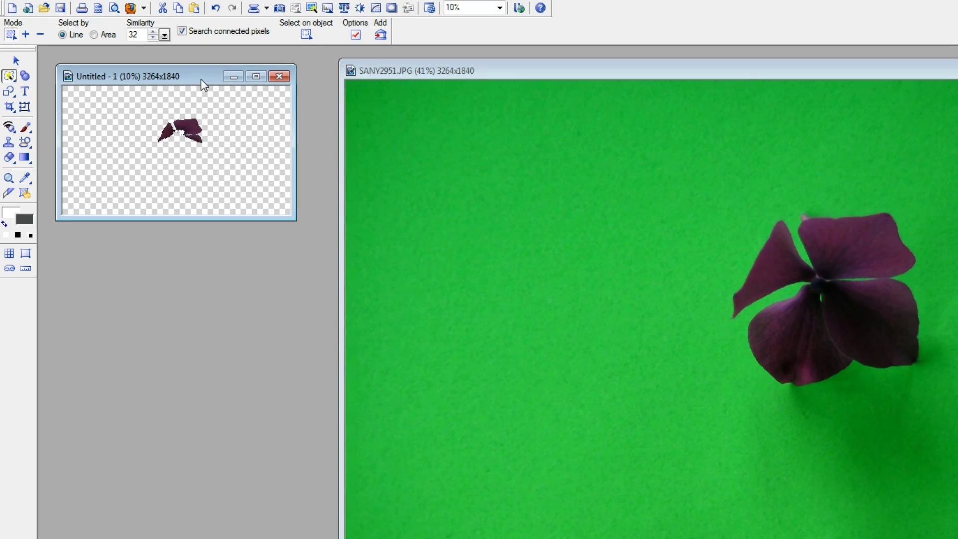
key(ctrl+v)
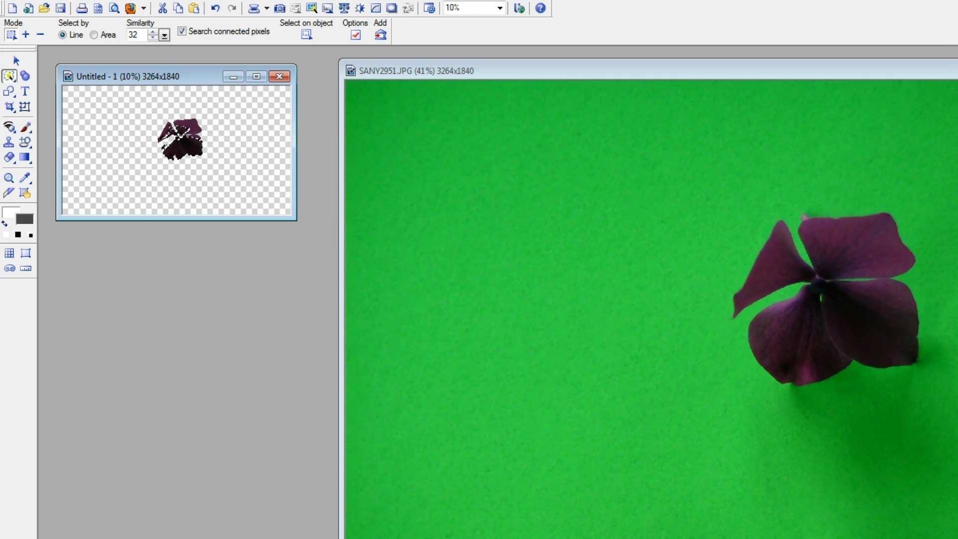
click(8, 178)
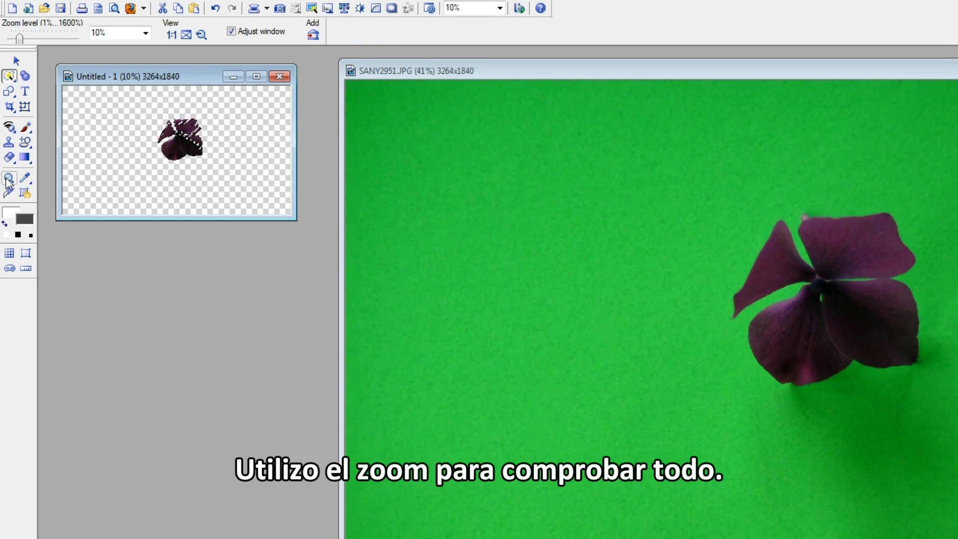
click(81, 179)
Step: Save the zoomed cut-out flower as PetSingle008.png, merging its objects
click(115, 194)
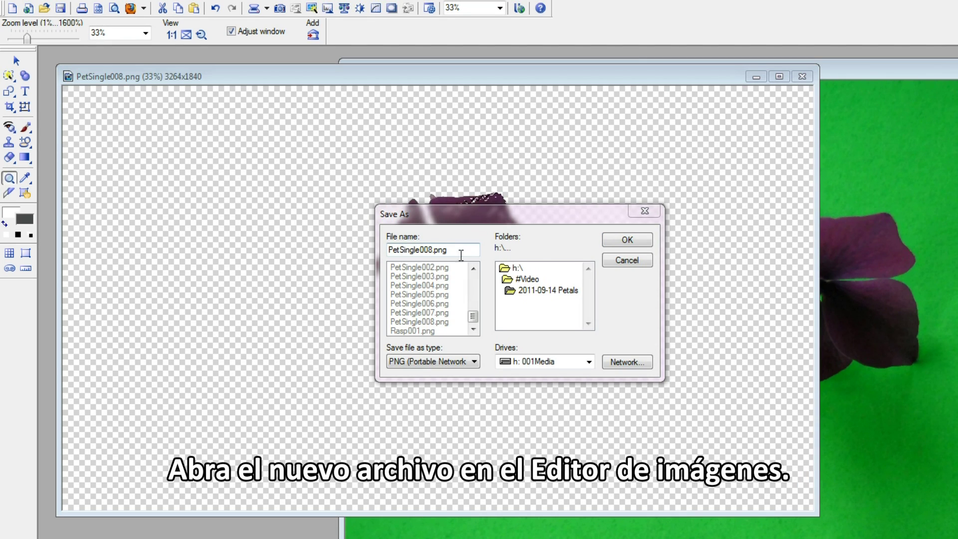
click(627, 240)
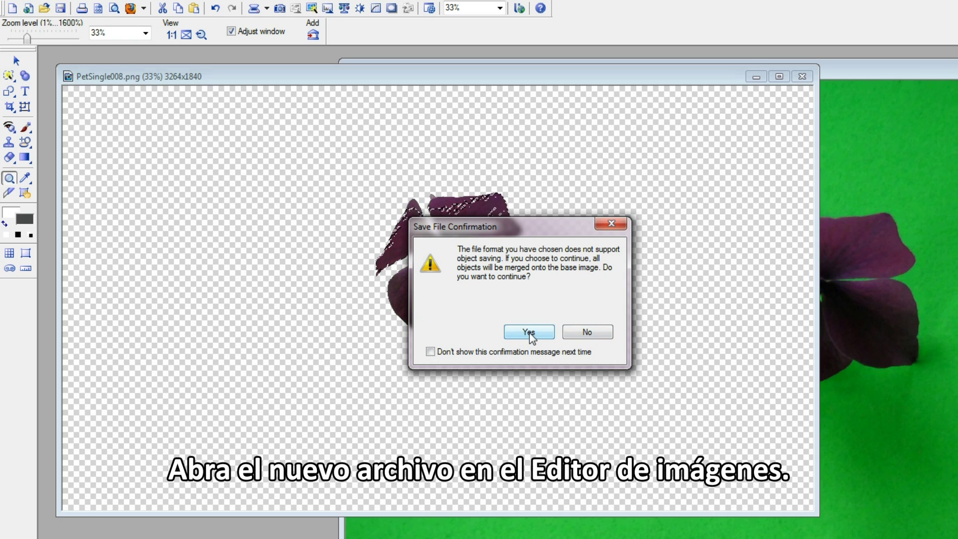
click(531, 331)
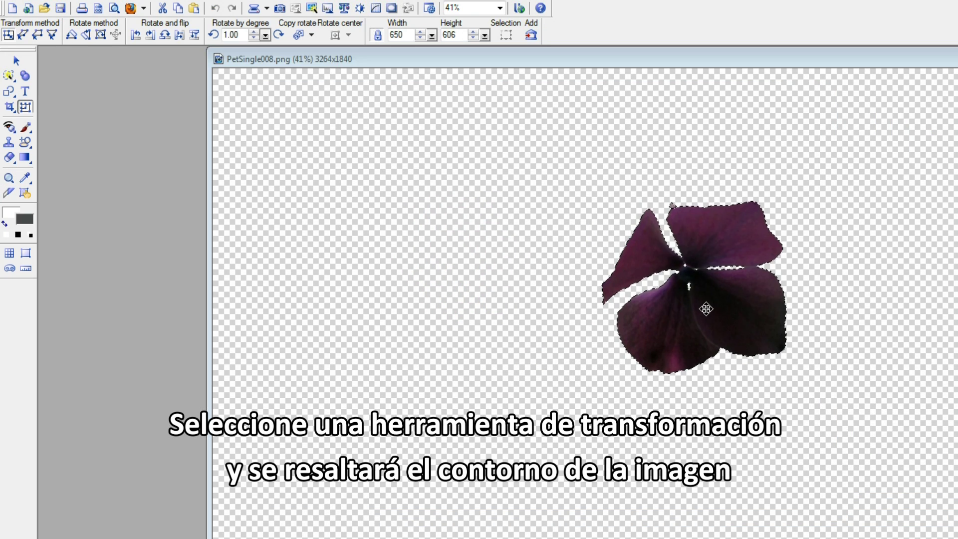
Step: Copy the flower into its own new image and save it as Hydr019.png
drag(674, 314, 138, 308)
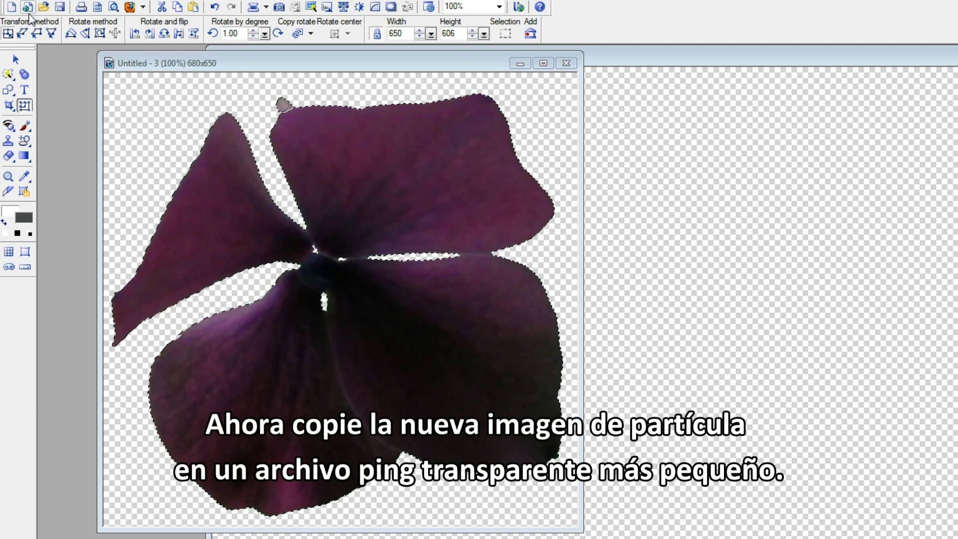
click(10, 2)
click(20, 107)
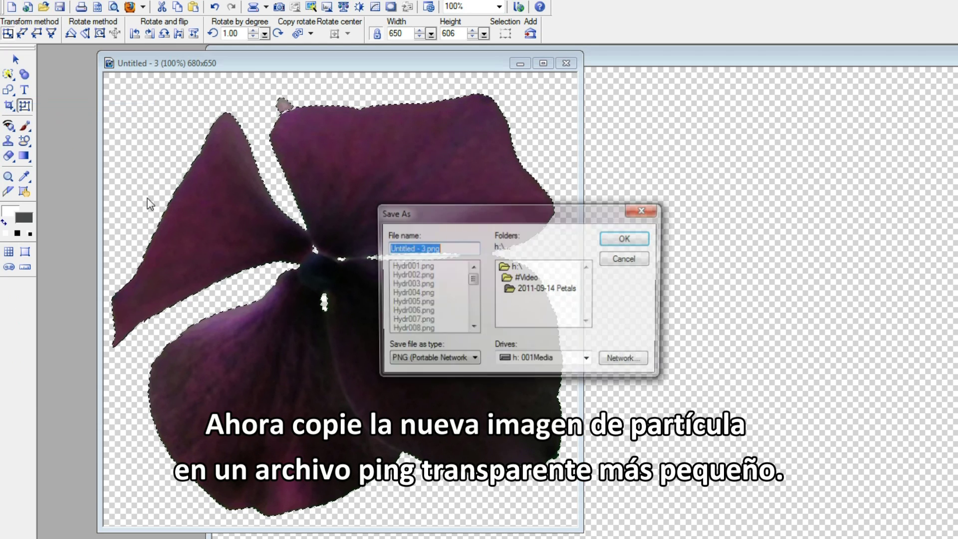
drag(472, 281, 473, 295)
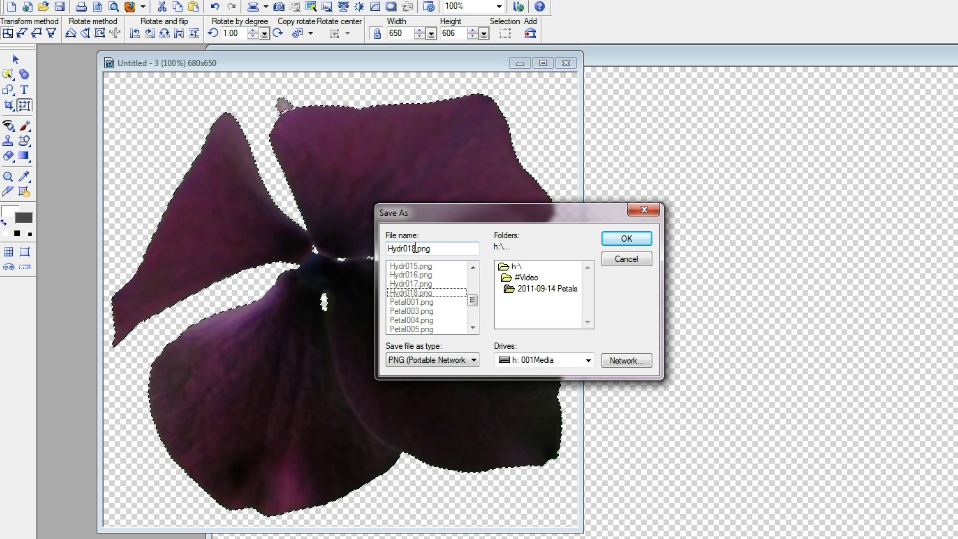
click(414, 248)
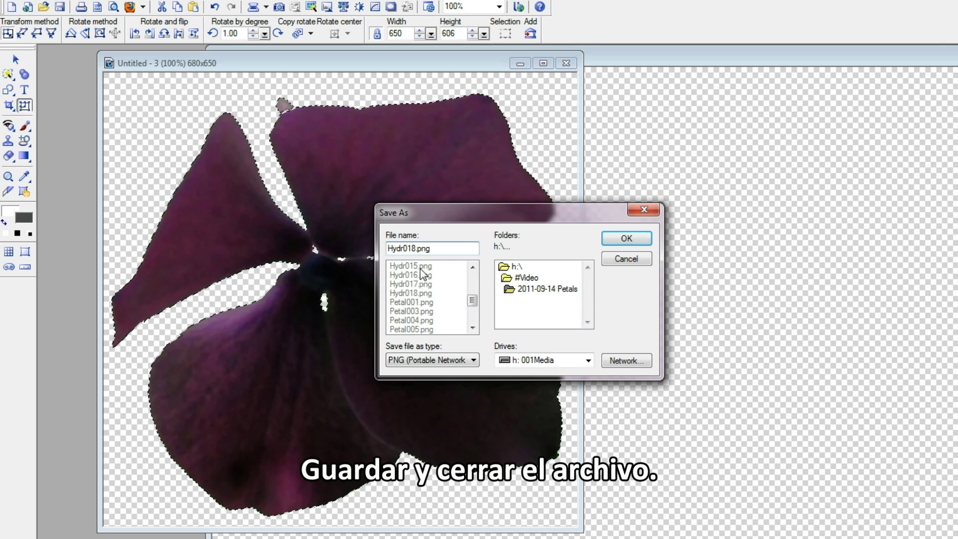
click(630, 239)
key(Return)
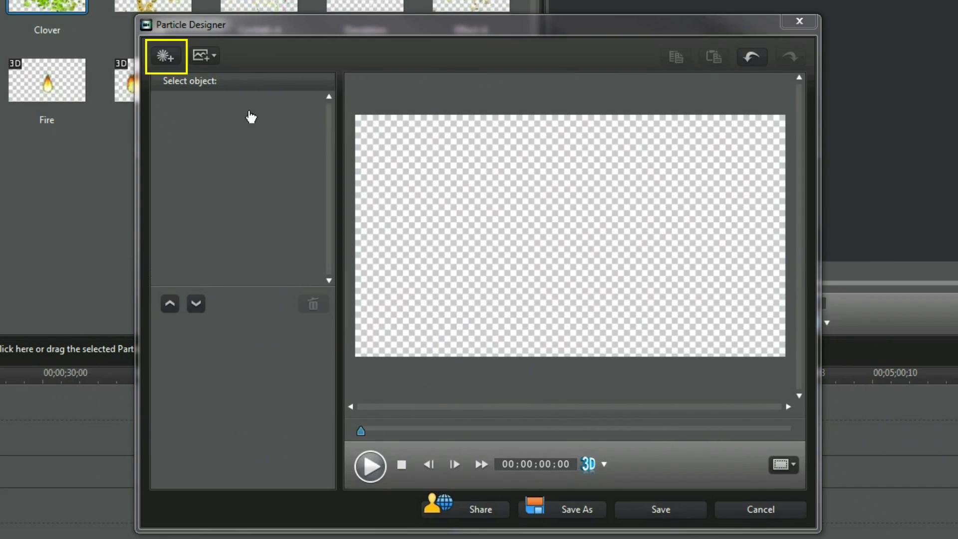
Step: Add a new particle object and insert Hydr001.png as a custom particle image
click(165, 56)
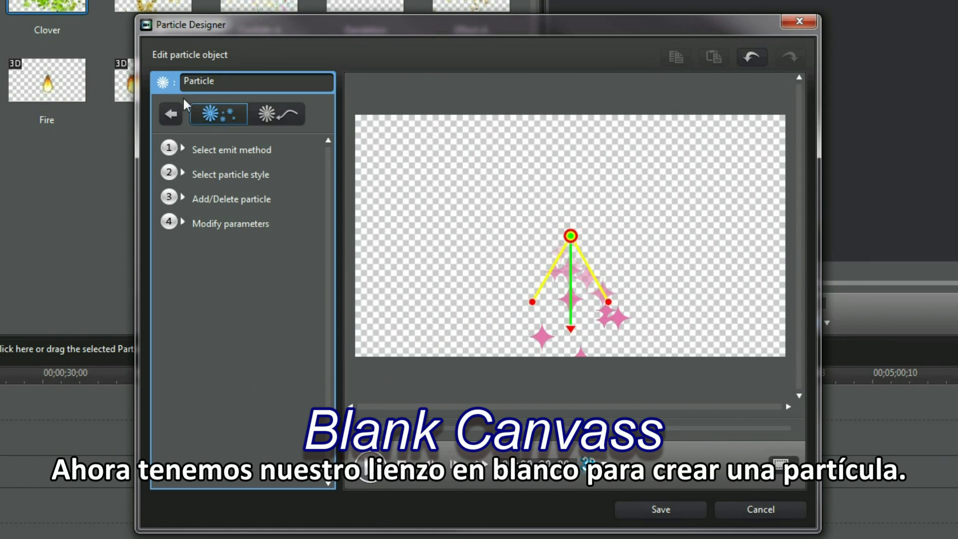
click(182, 197)
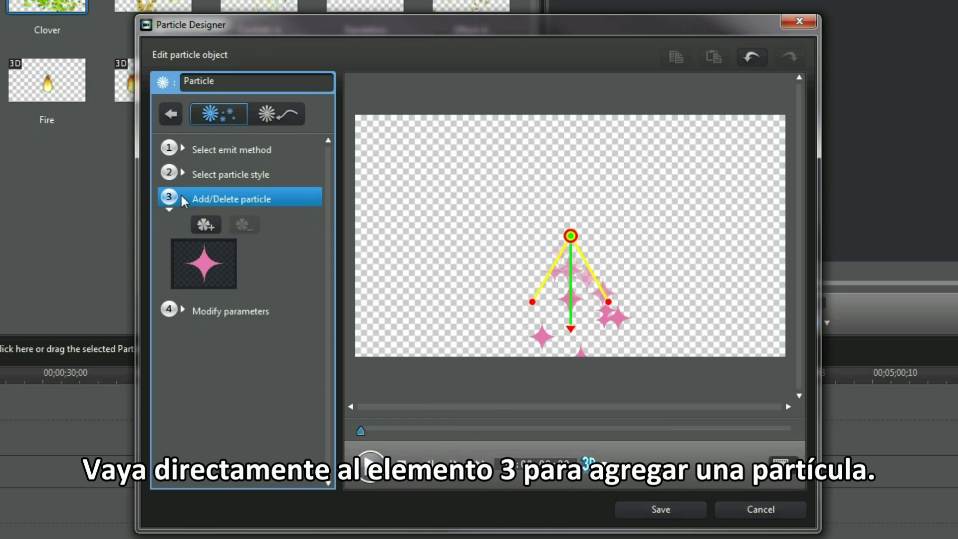
click(209, 226)
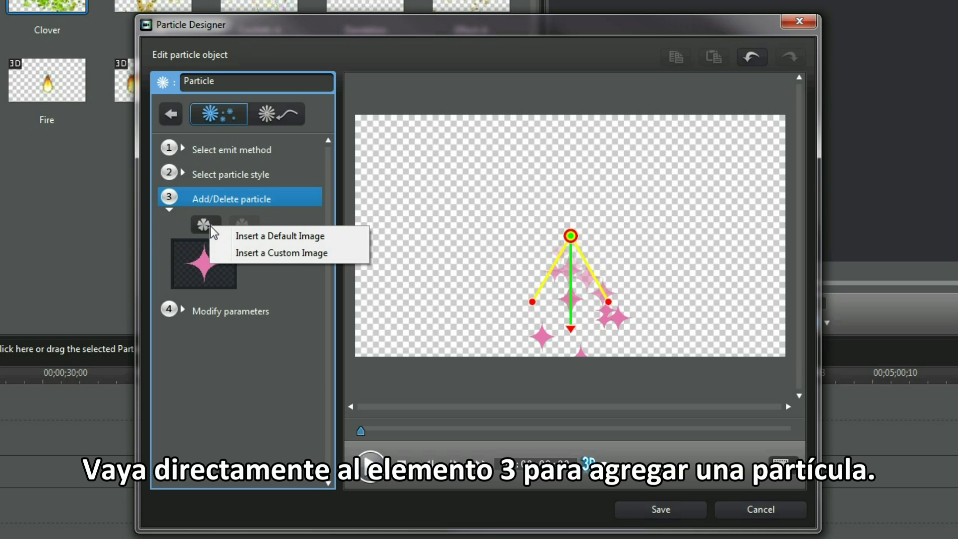
click(238, 253)
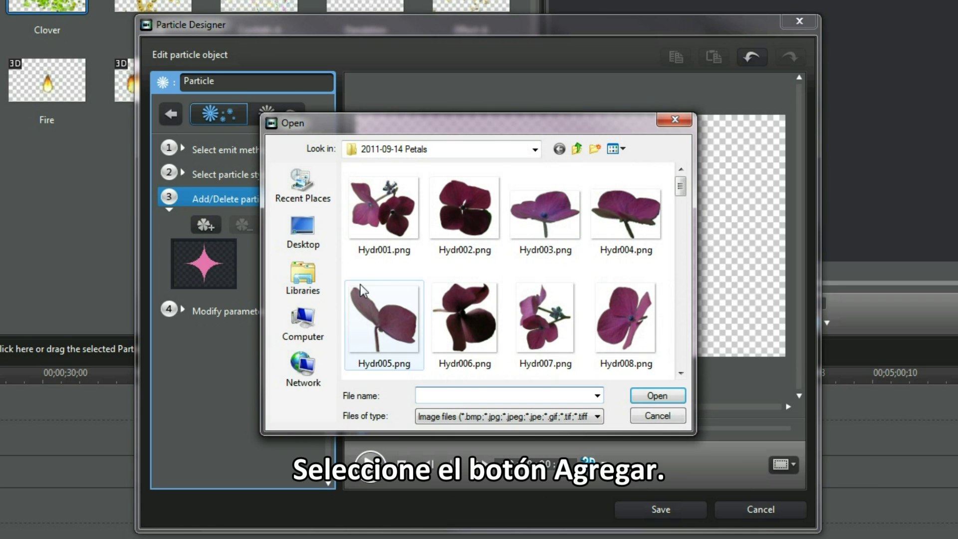
click(394, 221)
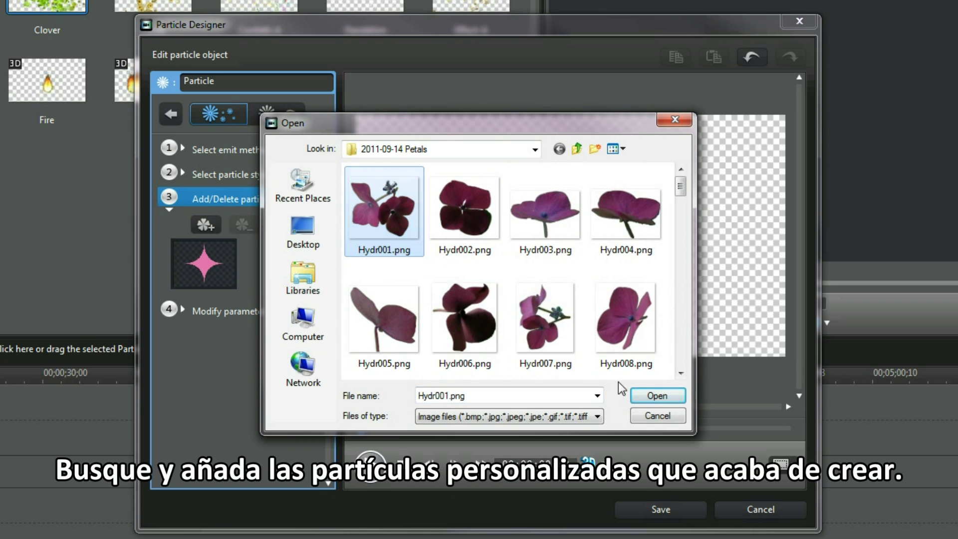
click(657, 395)
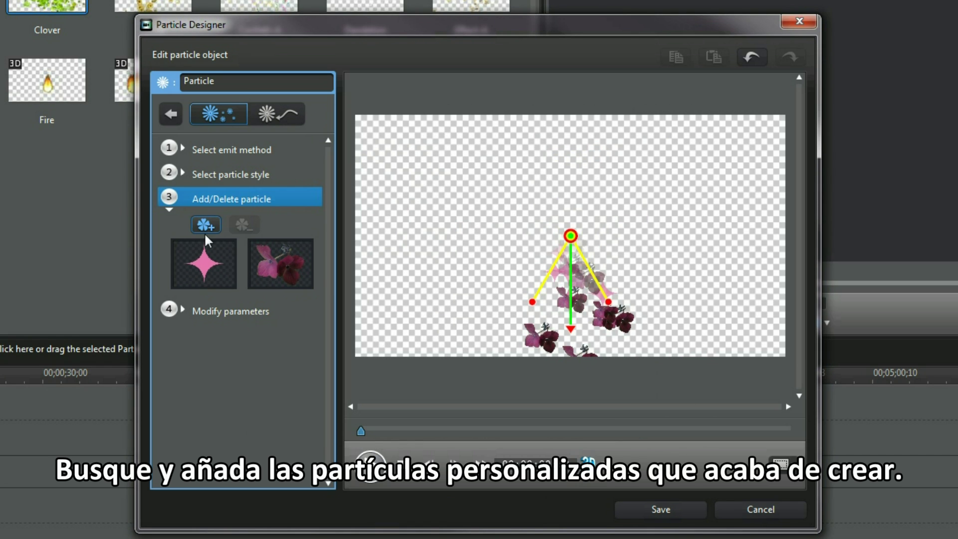
Step: Insert Hydr002.png and Hydr003.png as custom images, then select the pink star particle
click(211, 224)
click(239, 253)
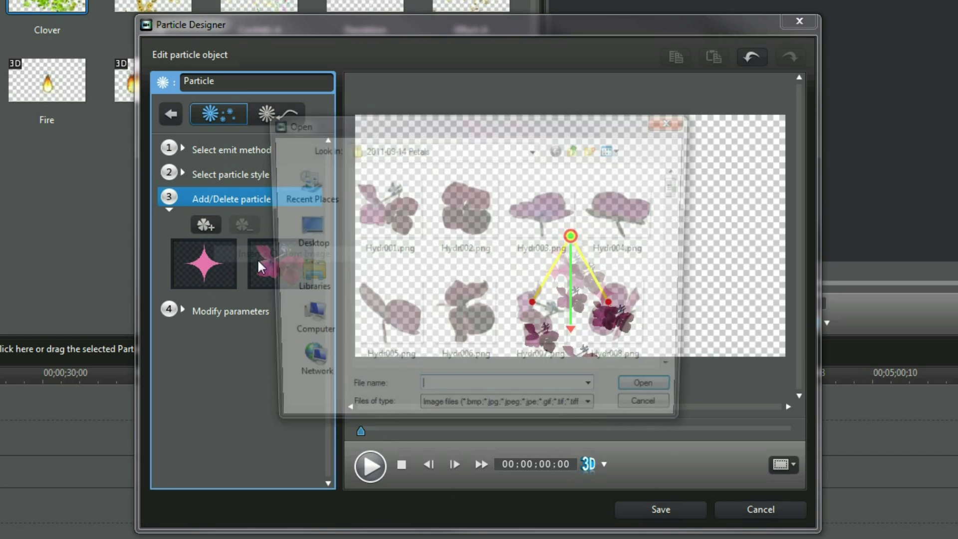
click(486, 229)
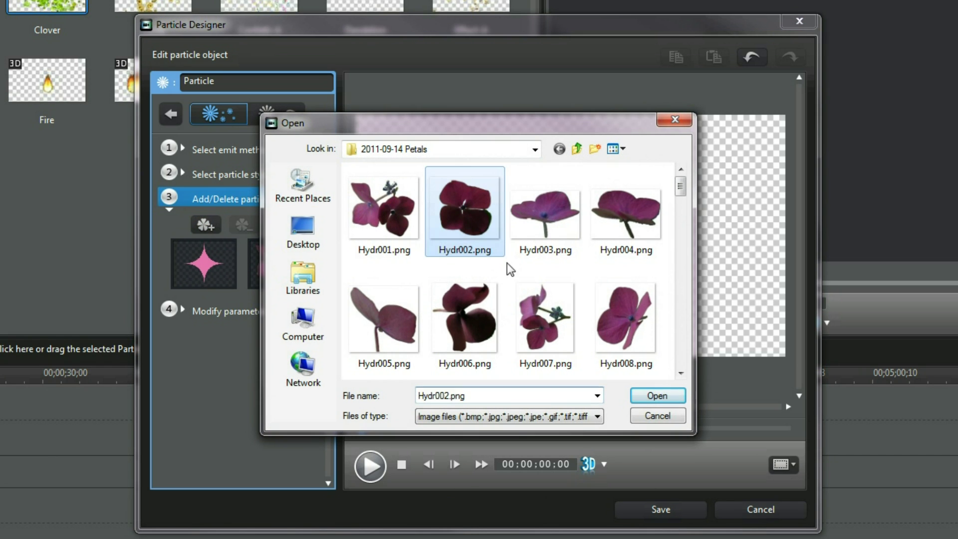
click(643, 395)
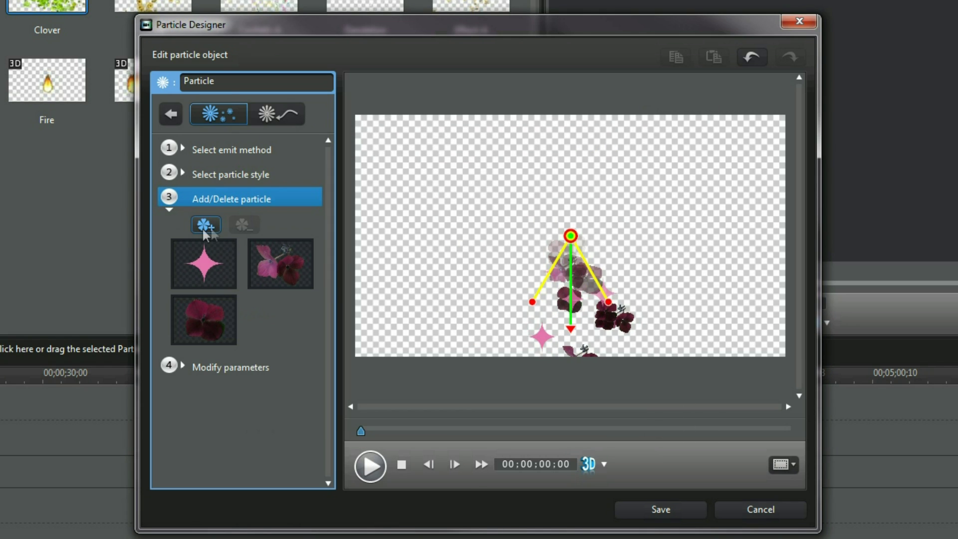
click(205, 228)
click(245, 253)
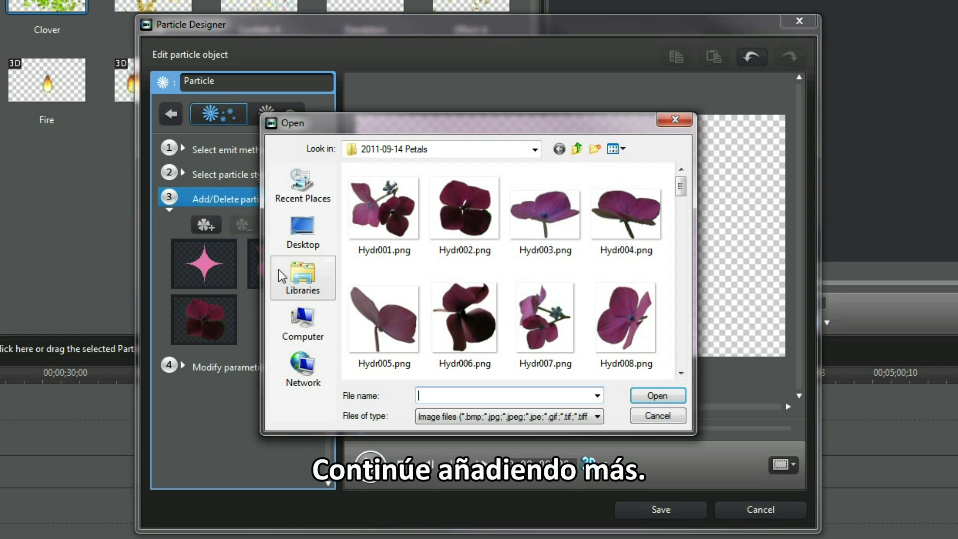
click(535, 233)
click(657, 396)
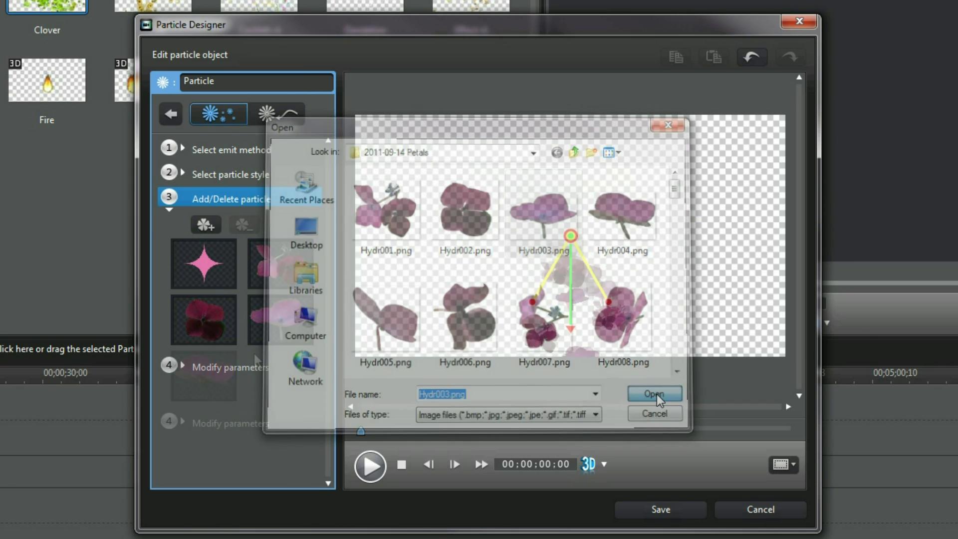
click(213, 279)
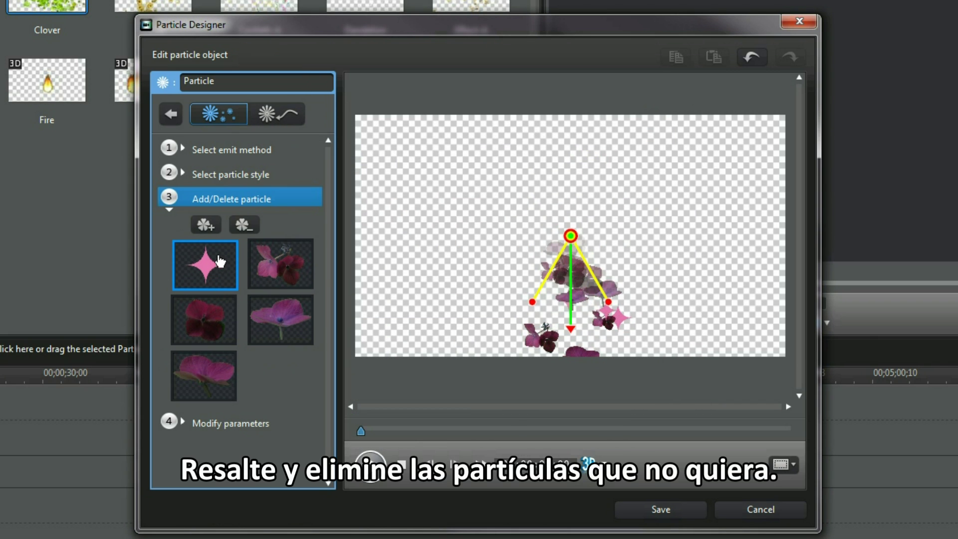
Step: Remove the pink star particle and insert Hydr008.png as the eighth petal image
click(246, 224)
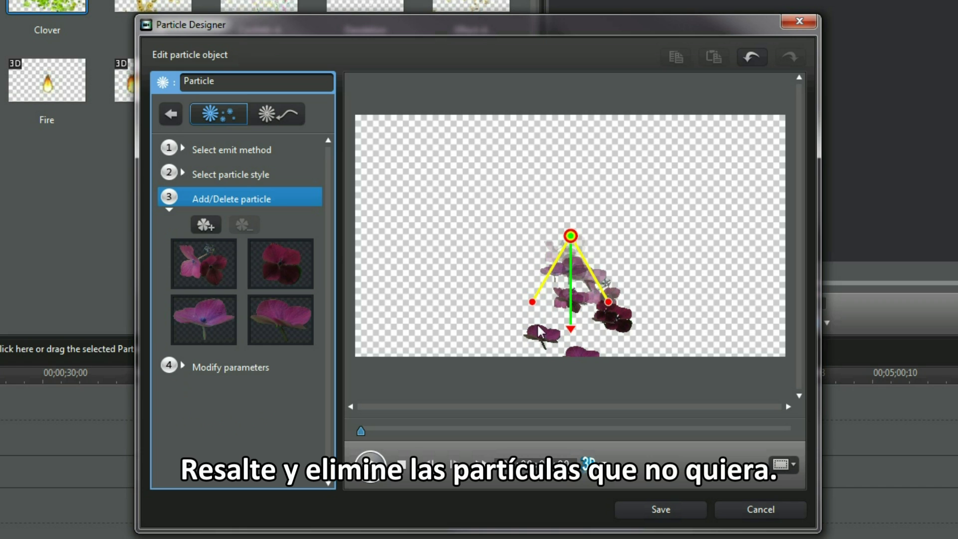
click(208, 223)
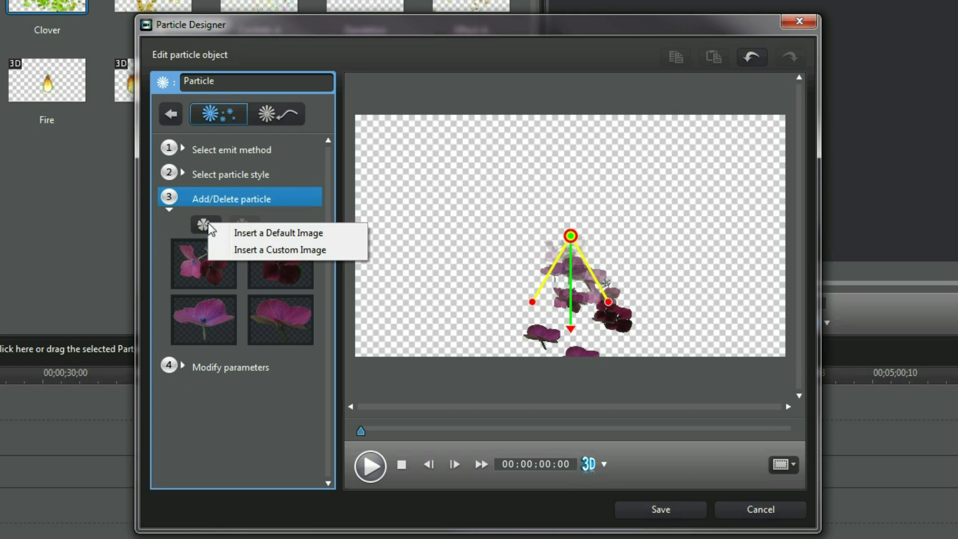
click(243, 250)
click(635, 337)
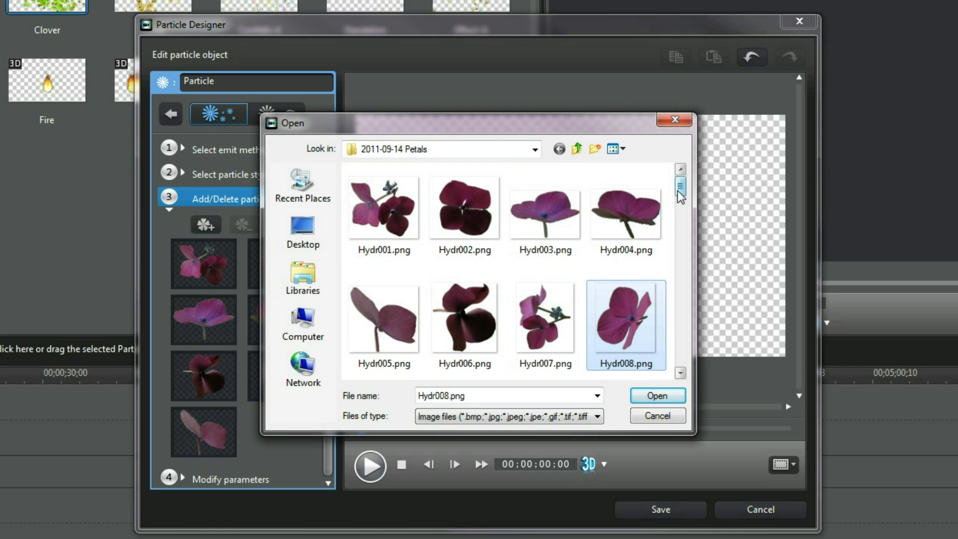
drag(573, 125, 669, 124)
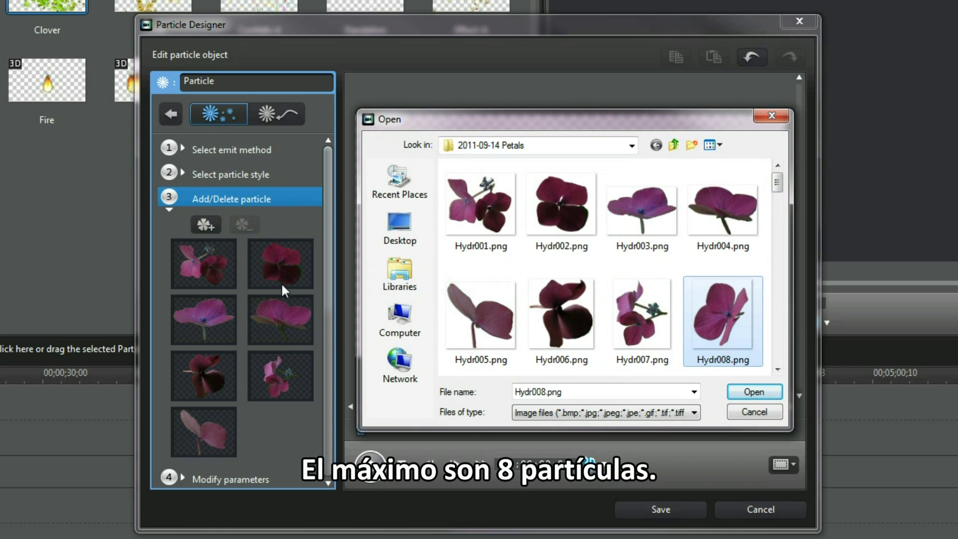
click(749, 393)
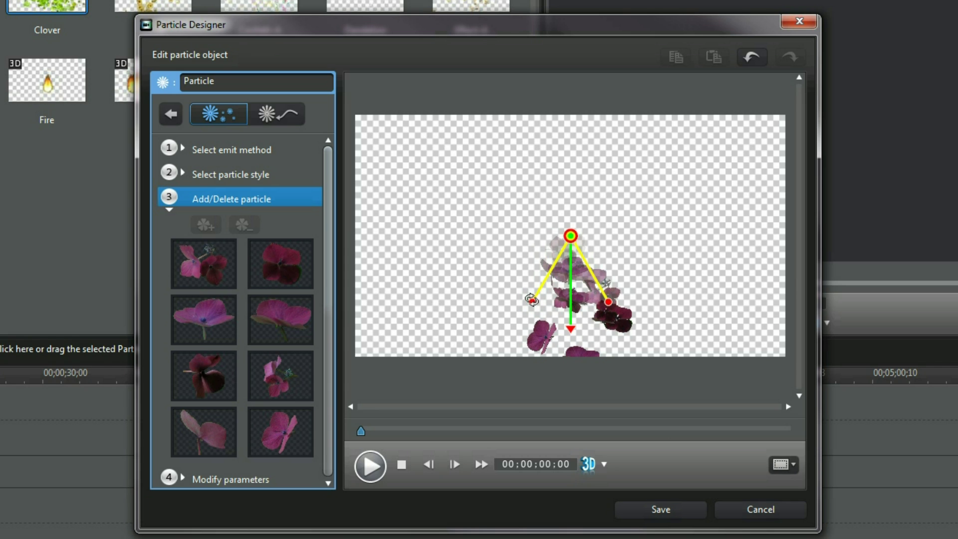
Step: Place the emitter lower-left aimed up-right with a narrower spread, preview, and set emit rate 60
mouse_move(532, 300)
mouse_down()
mouse_move(541, 184)
mouse_move(551, 192)
mouse_up()
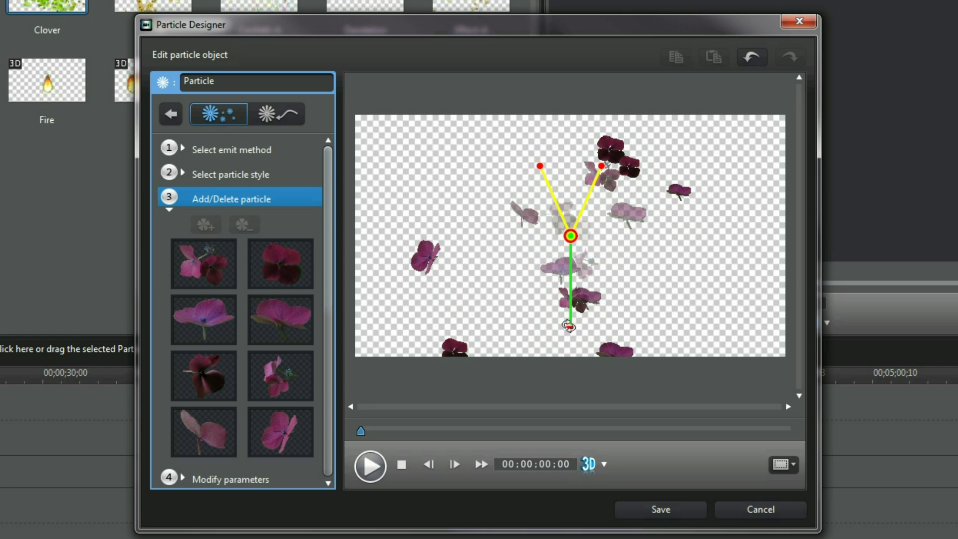
drag(568, 326, 557, 204)
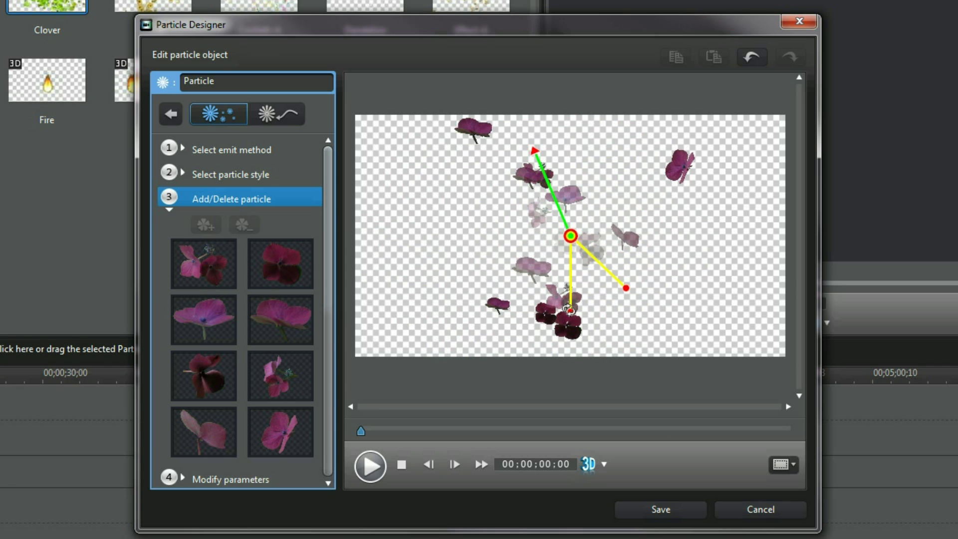
drag(567, 310, 442, 306)
drag(407, 220, 496, 253)
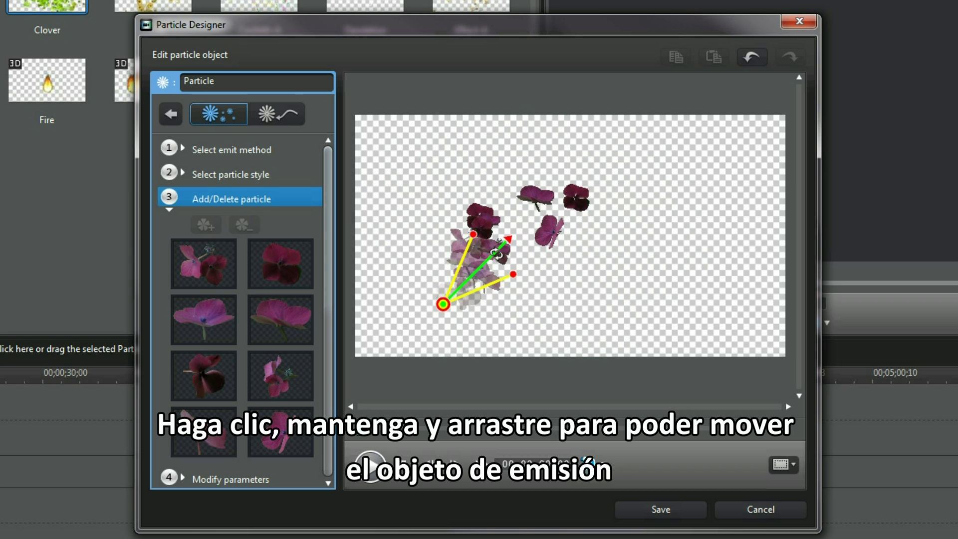
drag(438, 305, 389, 349)
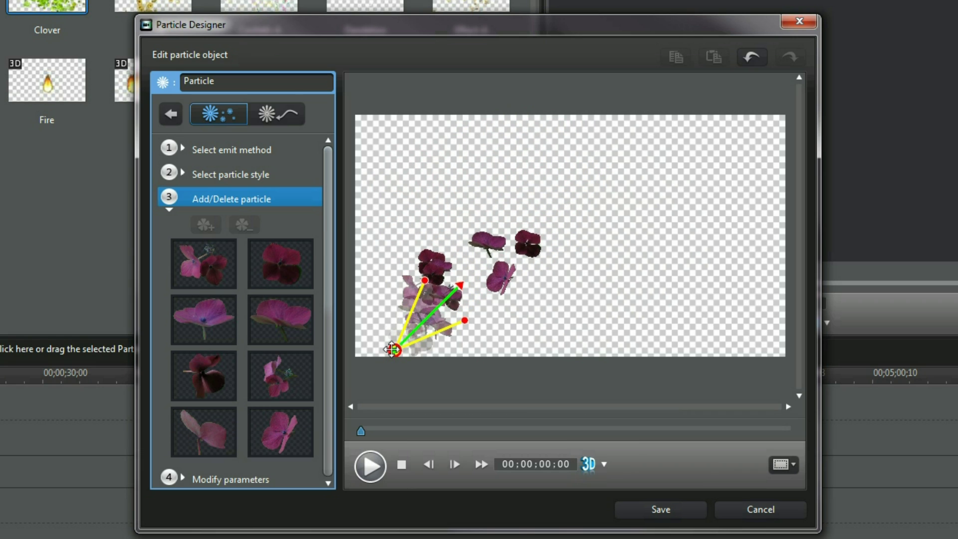
drag(423, 279, 435, 285)
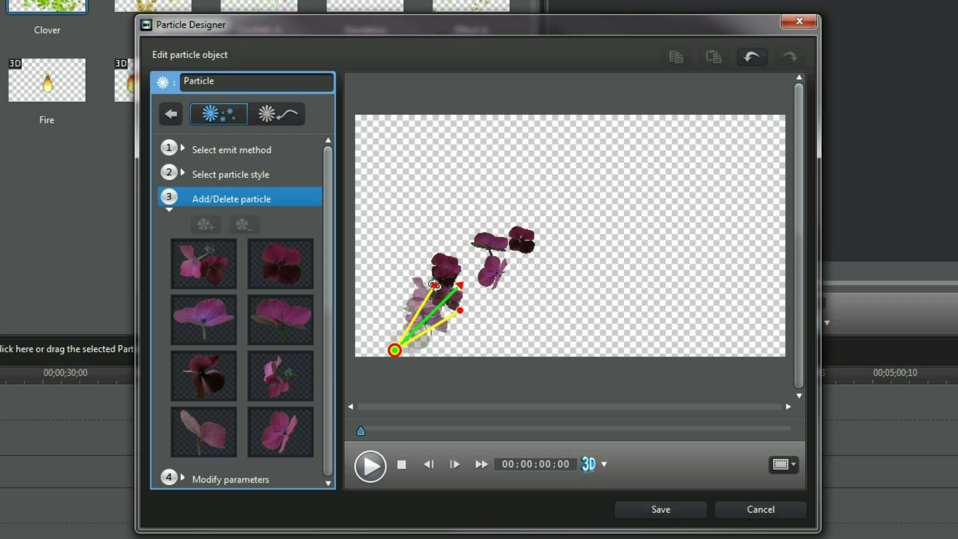
click(371, 469)
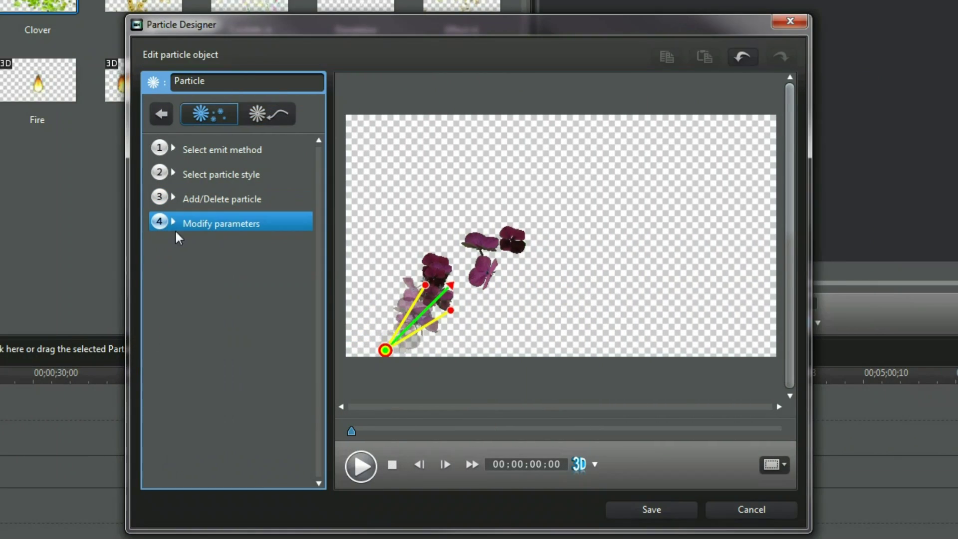
click(174, 223)
drag(219, 285, 234, 281)
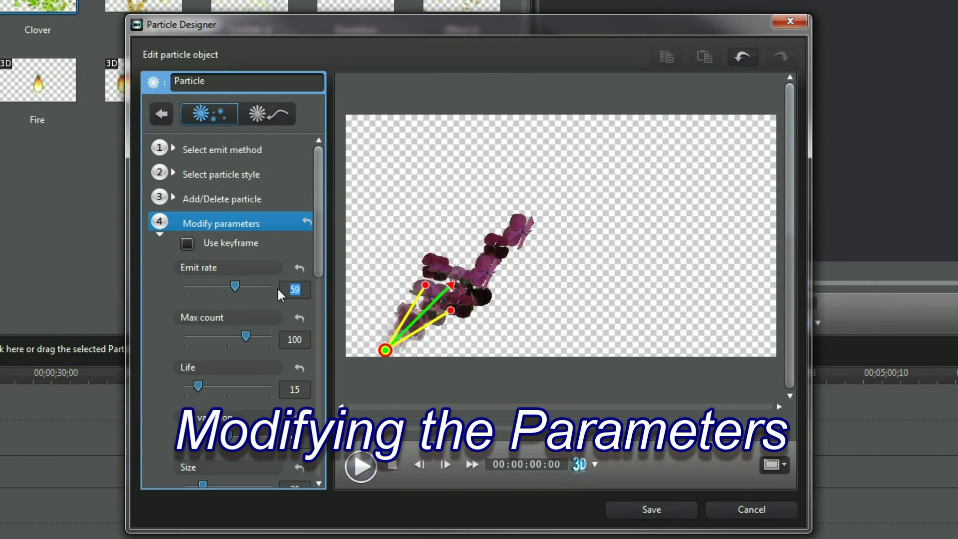
Step: Set Max count 500, Size variation 100, Speed 8, Wave 25 and Rotation speed 1.9
double_click(295, 339)
text(500)
key(Return)
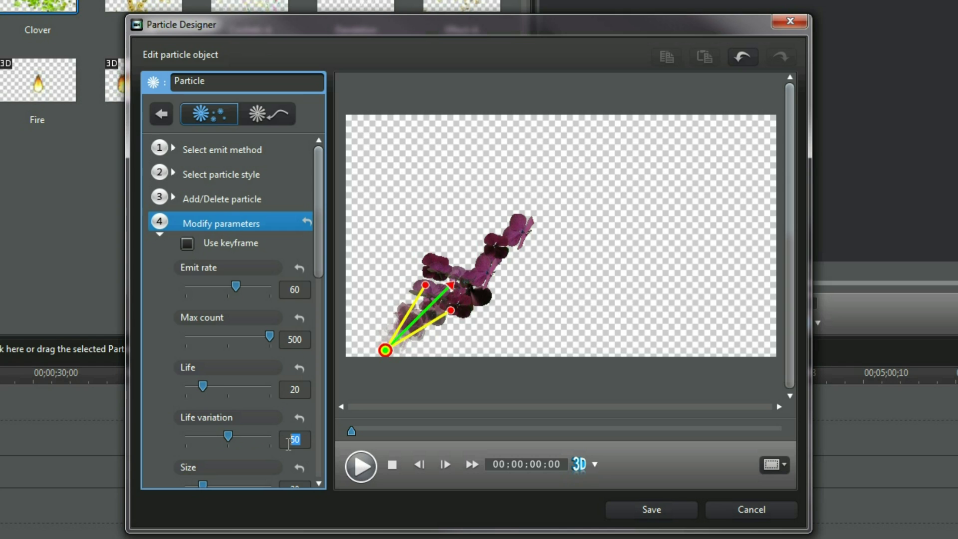
drag(320, 264, 320, 336)
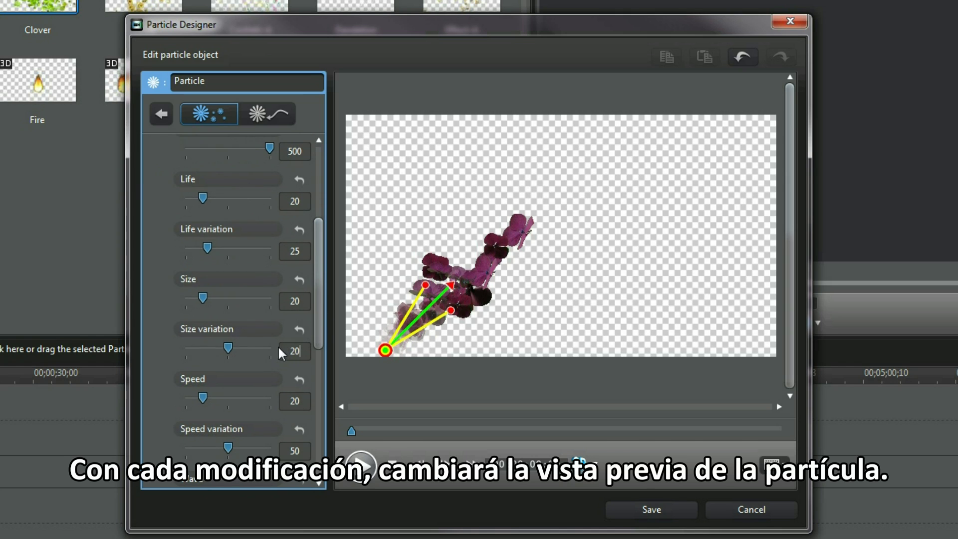
click(301, 400)
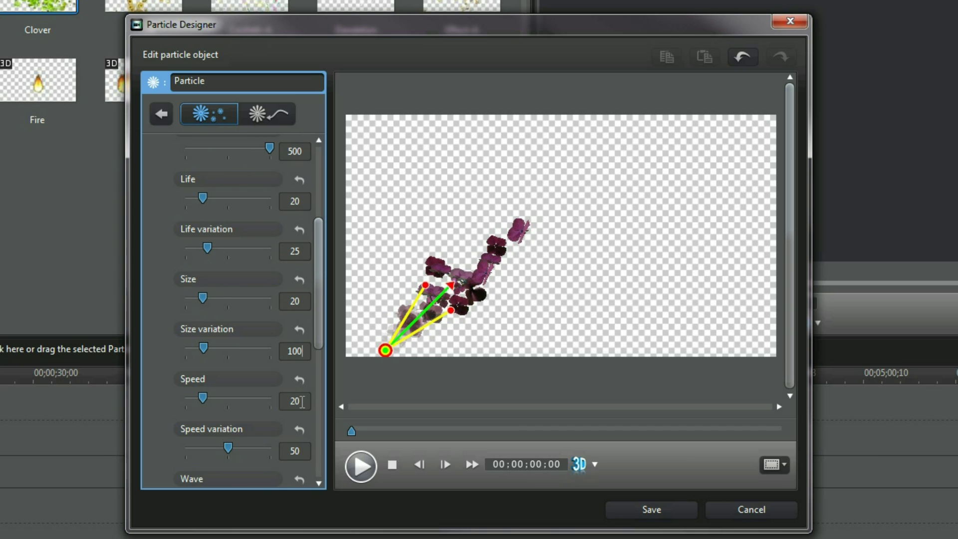
drag(302, 401, 281, 402)
click(302, 451)
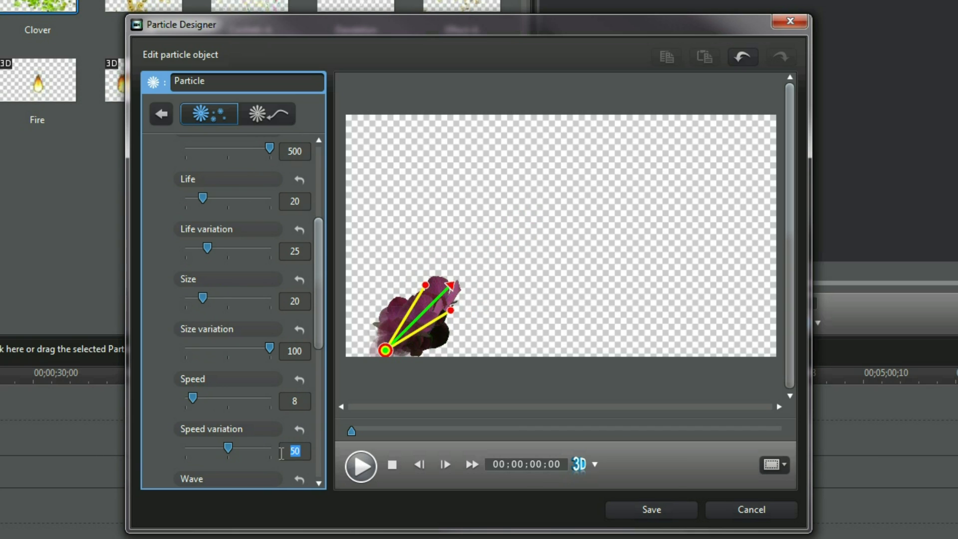
scroll(307, 352, down, 4)
text(25)
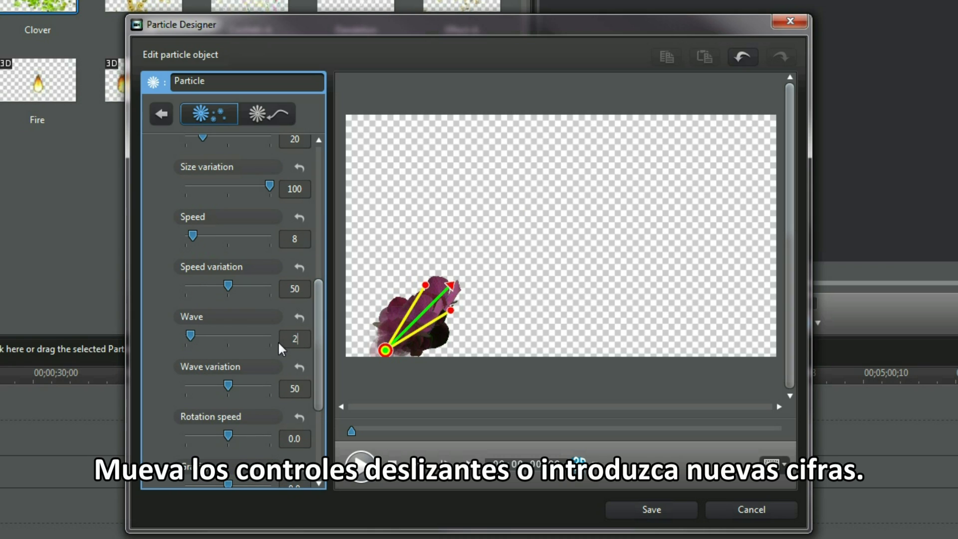
click(294, 439)
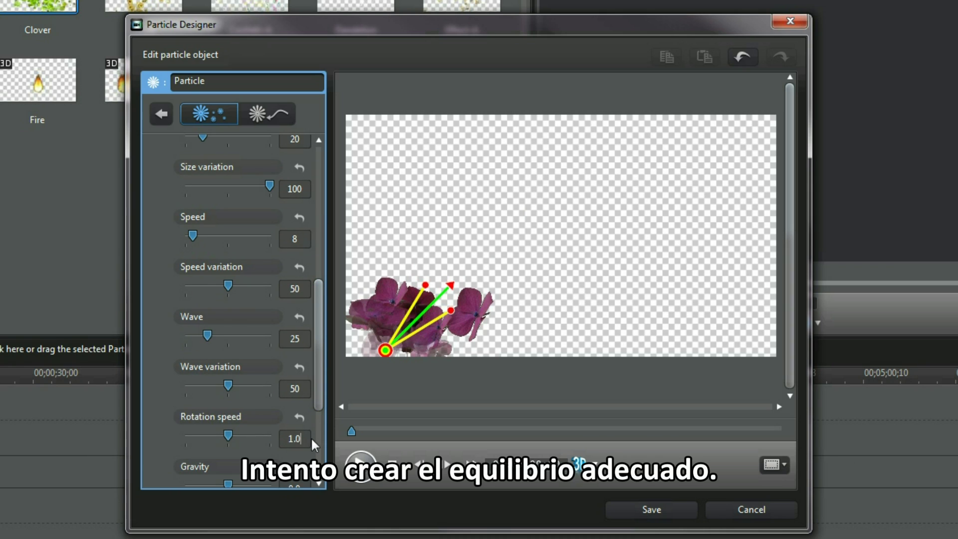
text(1.9)
scroll(315, 424, down, 2)
Step: Enable 3D depth at about -31 and preview the petals with the new settings
click(219, 419)
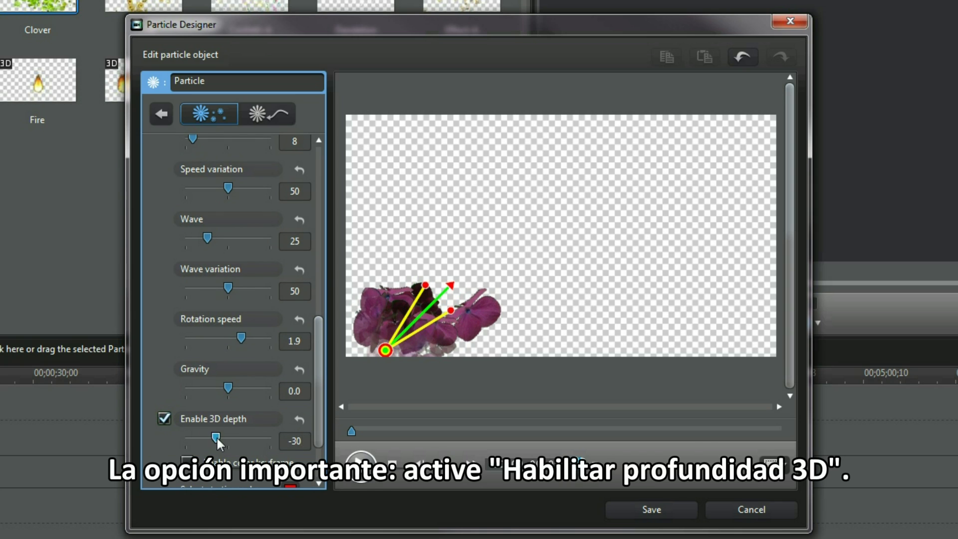
mouse_move(217, 438)
mouse_down()
mouse_move(247, 436)
mouse_move(213, 436)
mouse_up()
drag(296, 441, 306, 441)
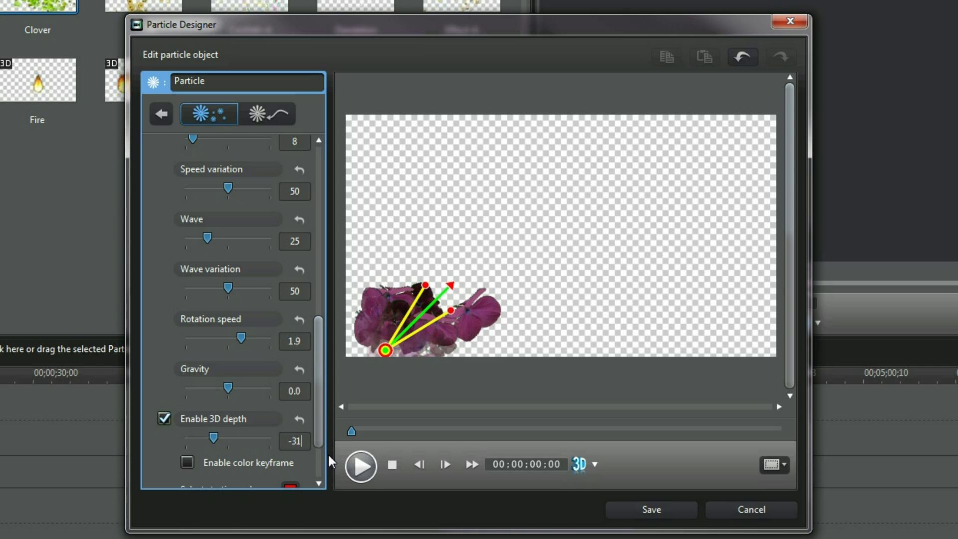
click(360, 465)
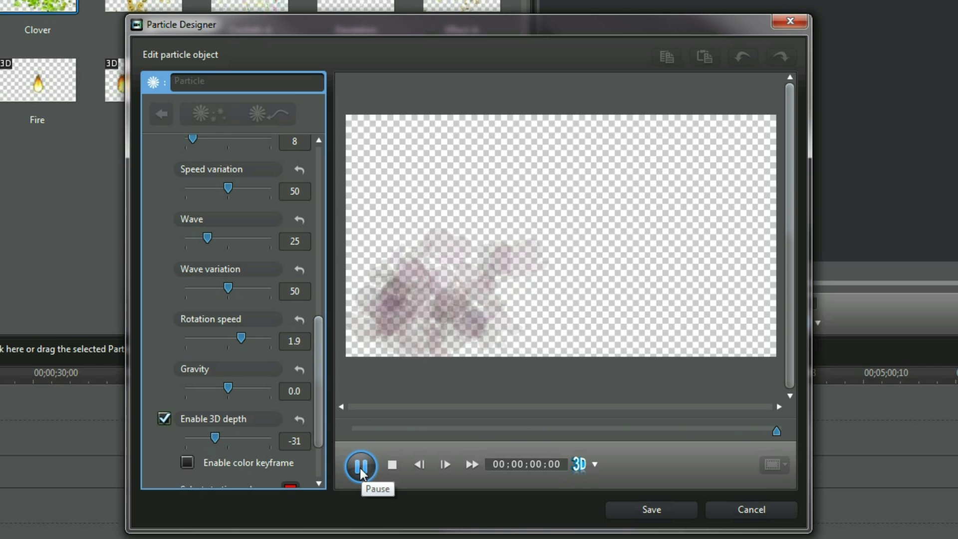
click(359, 468)
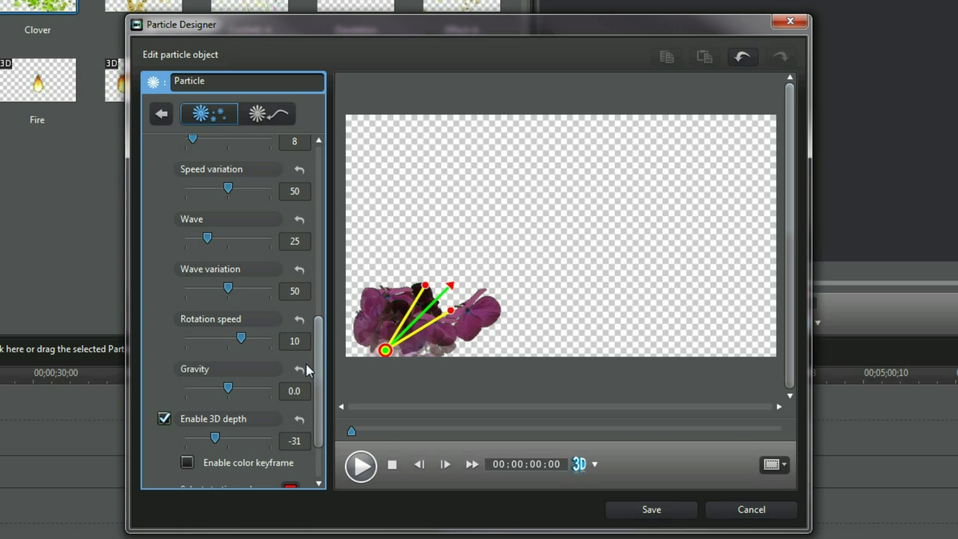
click(359, 466)
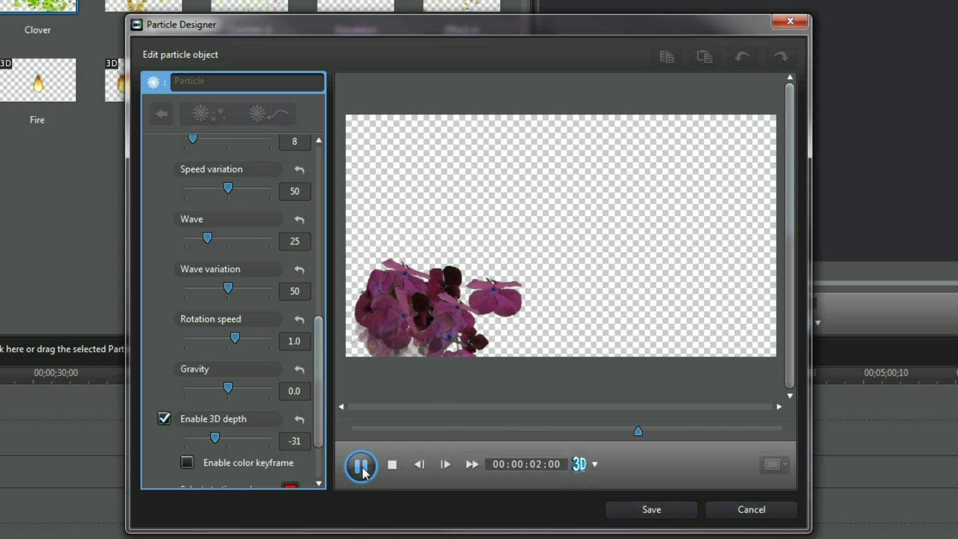
click(316, 344)
drag(320, 407, 320, 236)
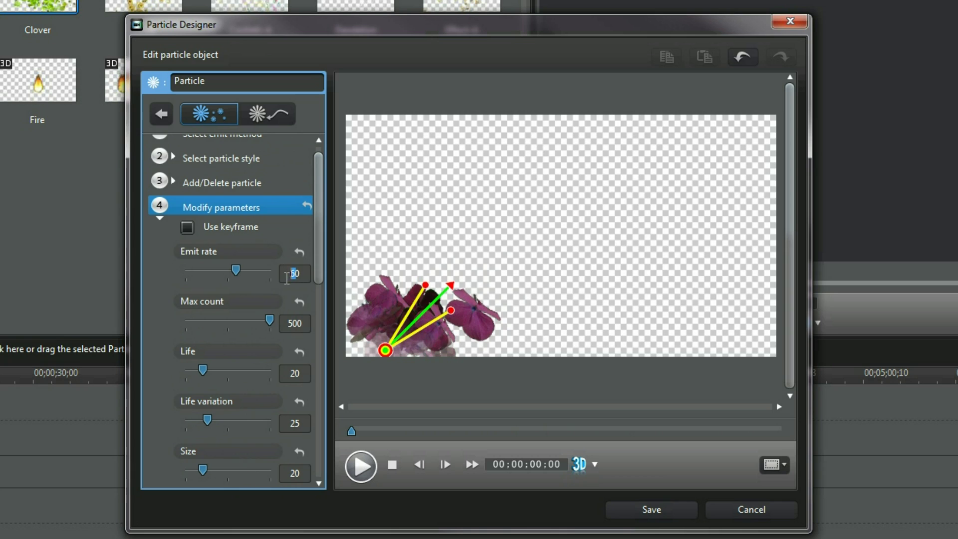
drag(323, 271, 324, 328)
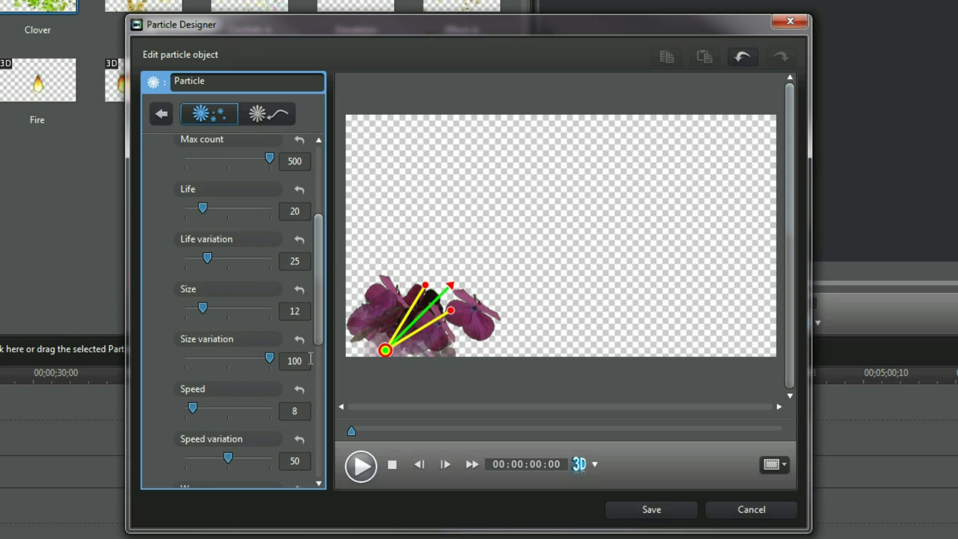
click(361, 467)
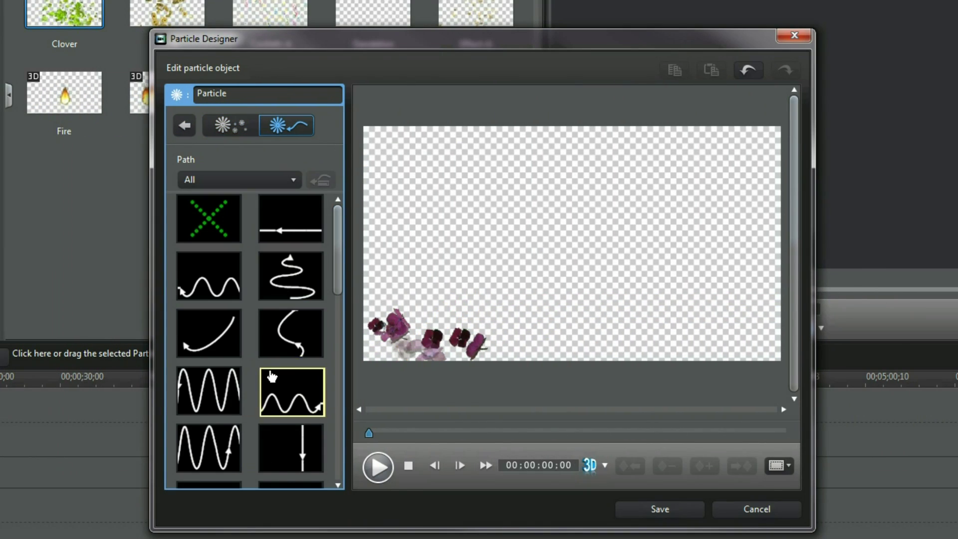
Step: Give the particles an arc motion path and reposition its start and end points
scroll(337, 319, down, 3)
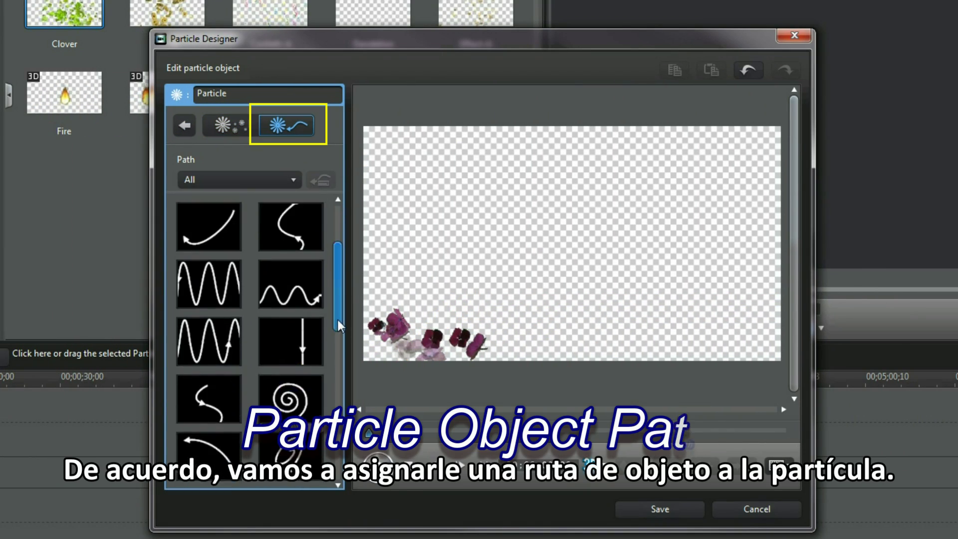
drag(337, 320, 337, 375)
click(222, 281)
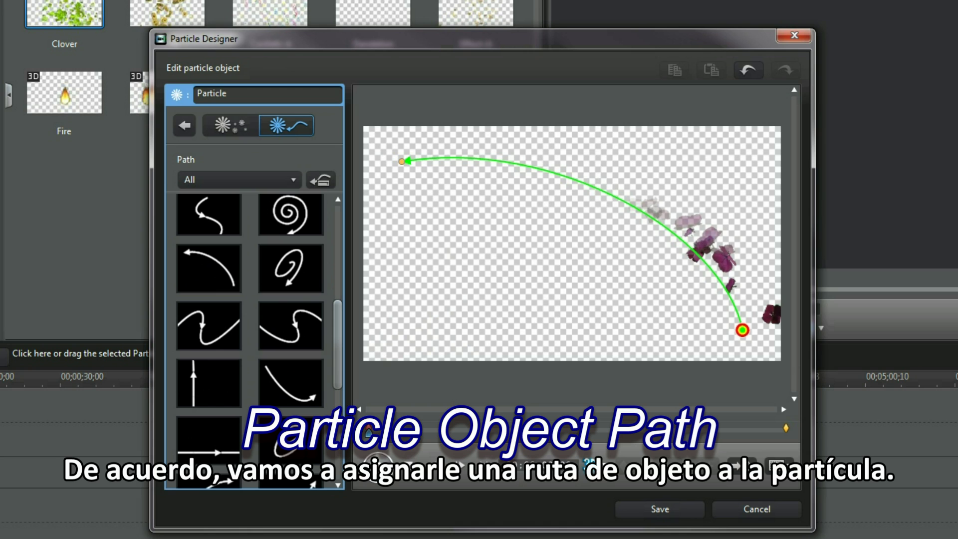
drag(742, 330, 517, 340)
drag(427, 173, 662, 186)
drag(532, 333, 428, 328)
drag(560, 181, 675, 240)
Step: Bend the path into a curve running from lower-left to upper-right, then preview it
drag(614, 218, 590, 231)
drag(616, 181, 666, 160)
drag(723, 220, 574, 202)
drag(666, 161, 748, 156)
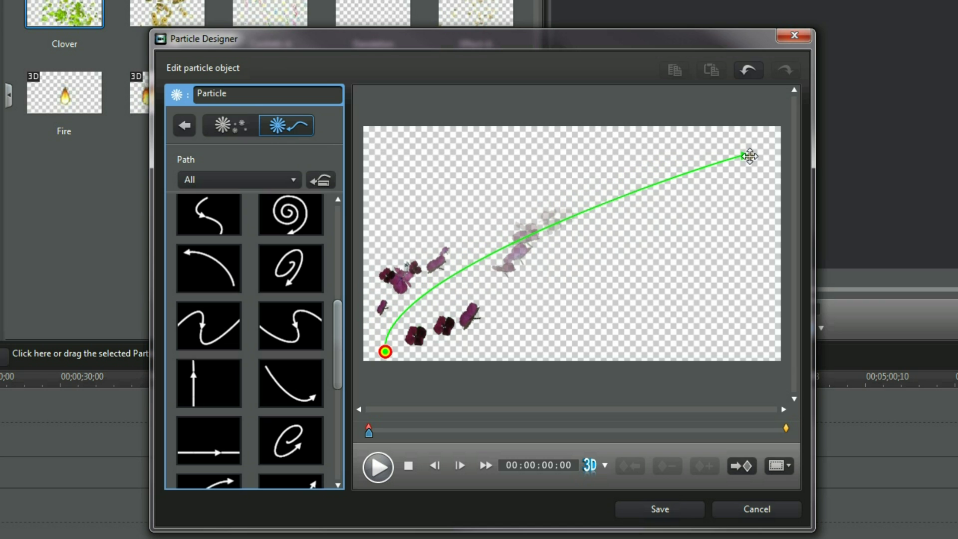
drag(668, 179, 624, 227)
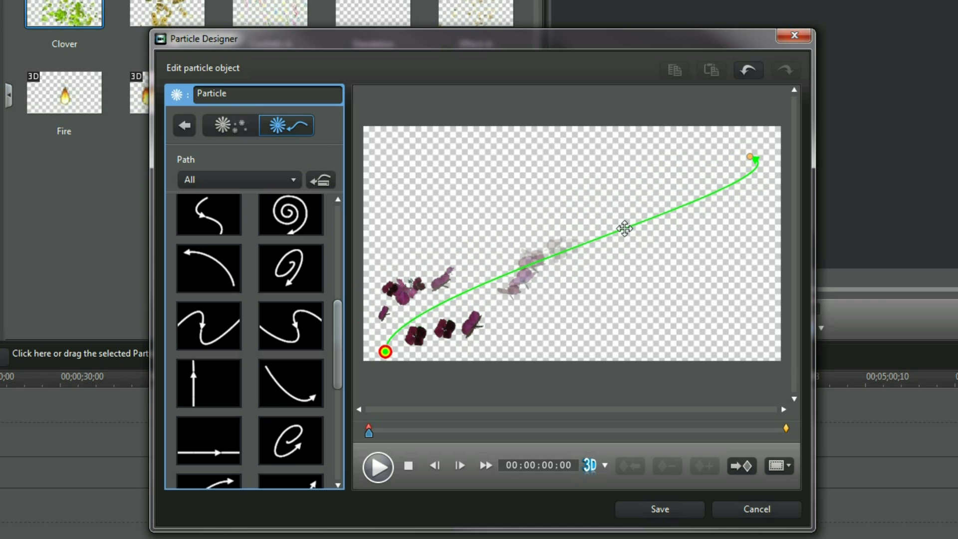
click(384, 468)
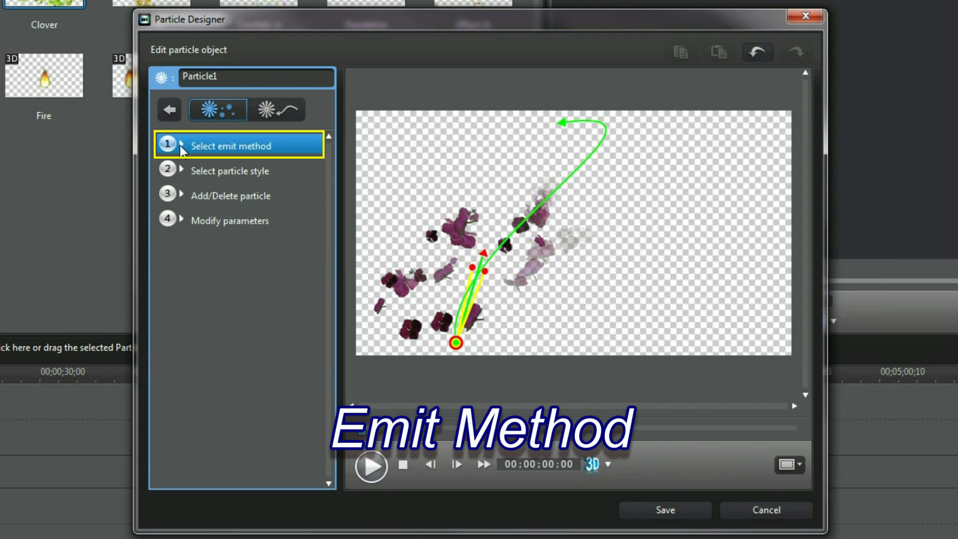
Step: Switch Particle1's emit method to Line and test it in the preview
click(574, 144)
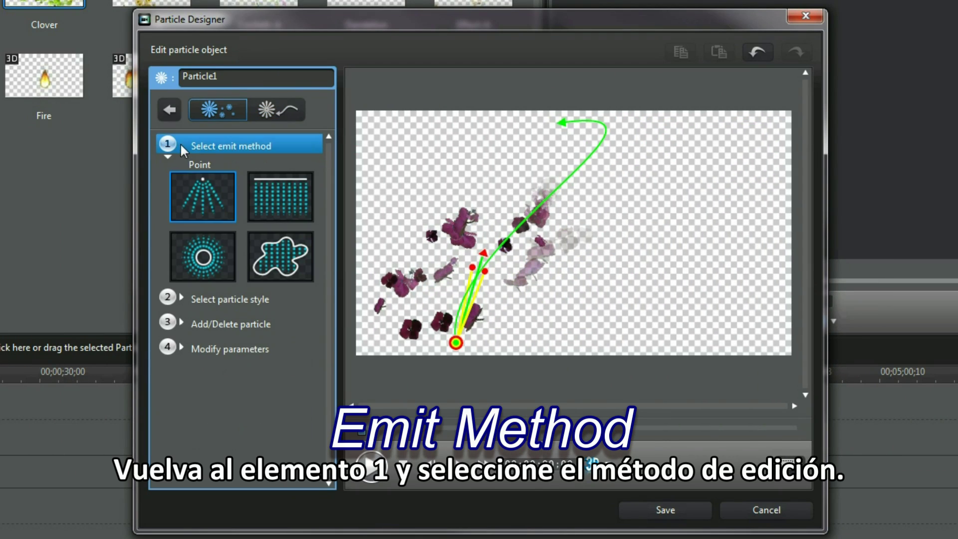
click(279, 209)
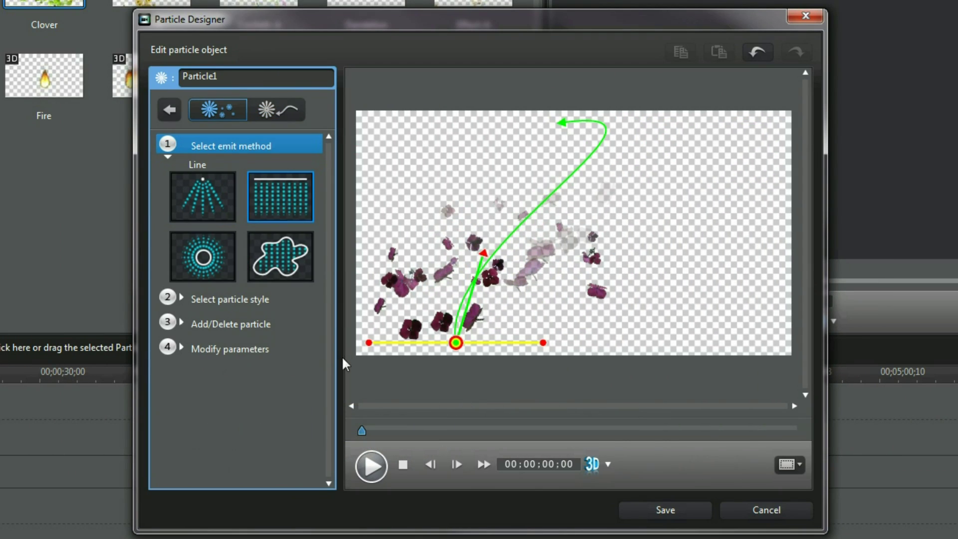
click(378, 473)
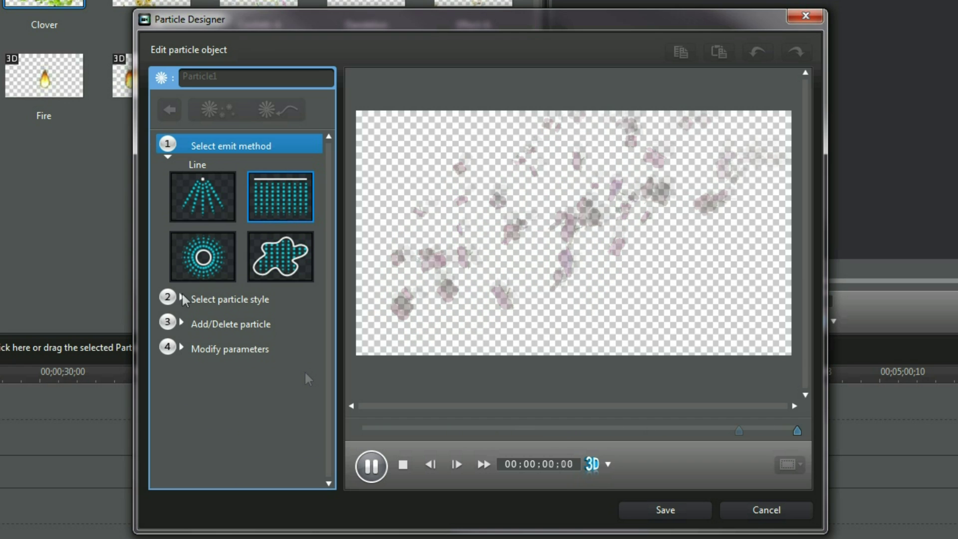
click(402, 464)
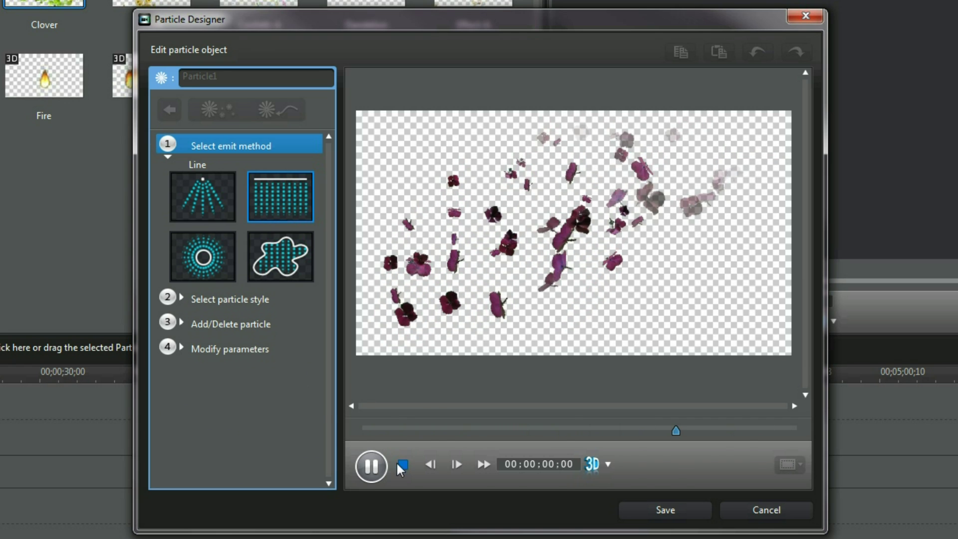
Step: Try the Scale particle style, then settle on the Ballet style for Particle1
click(169, 151)
click(184, 168)
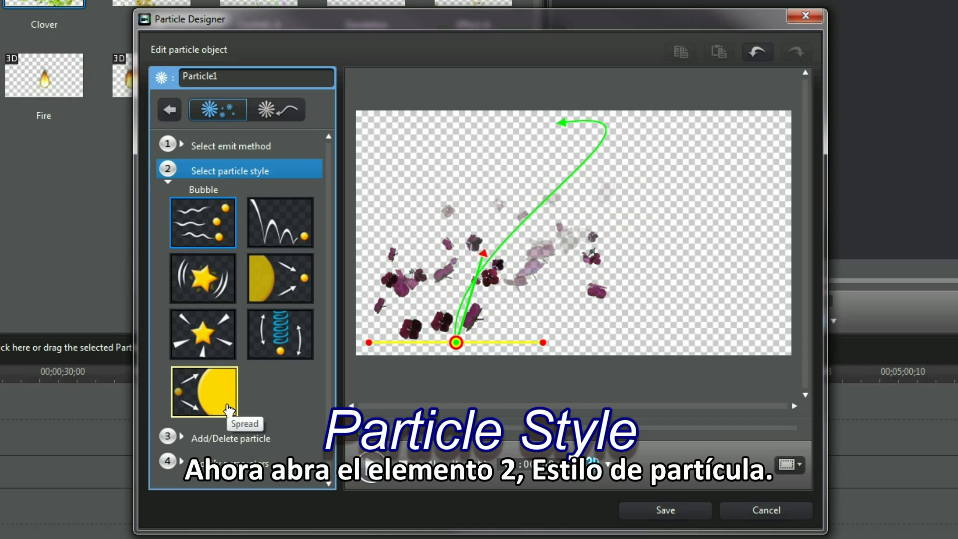
click(291, 284)
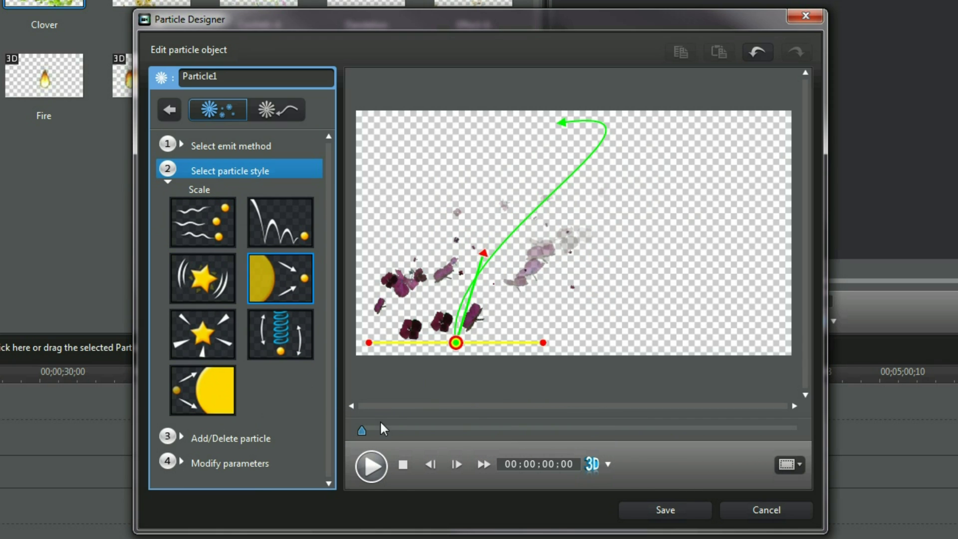
click(376, 472)
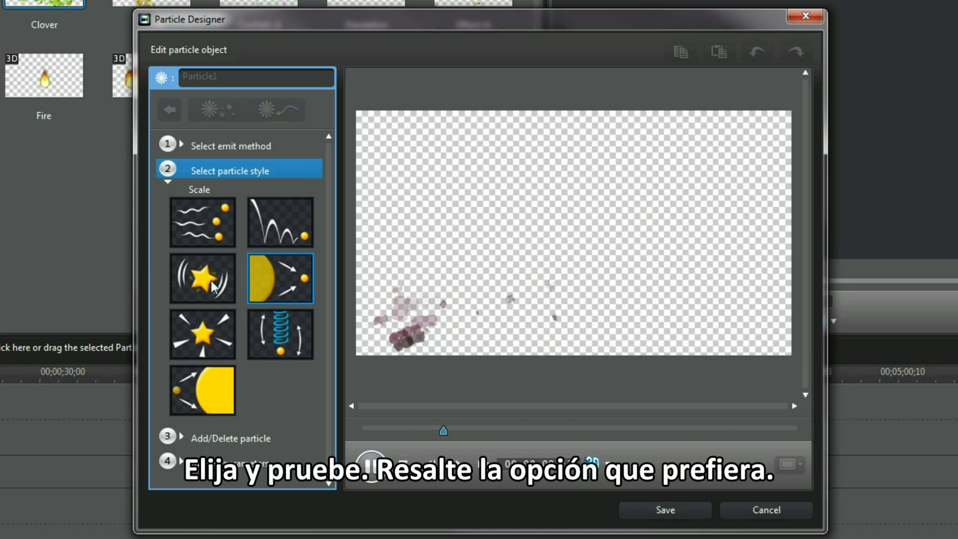
click(280, 222)
click(168, 182)
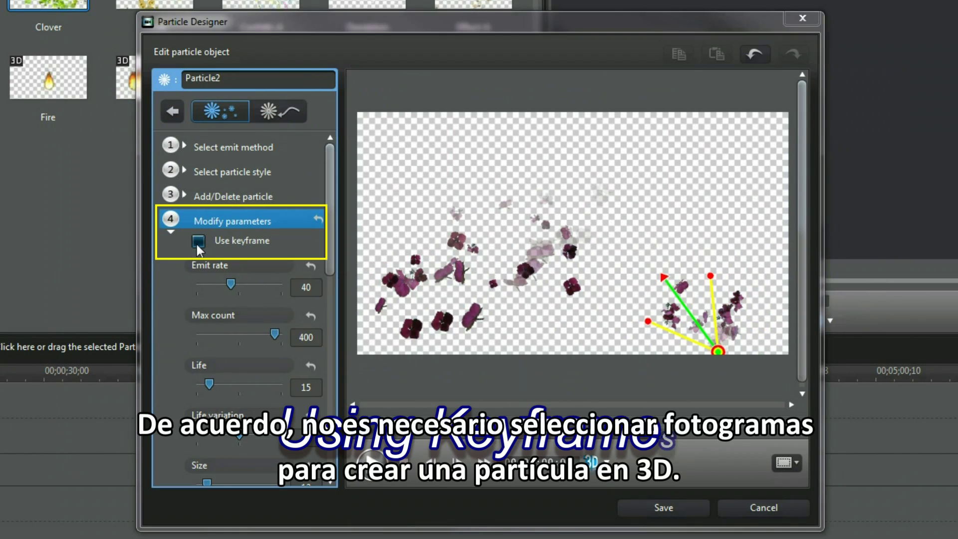
Step: Enable keyframes for Particle2, apply the arc motion path, and bend it into a deep curve
click(199, 241)
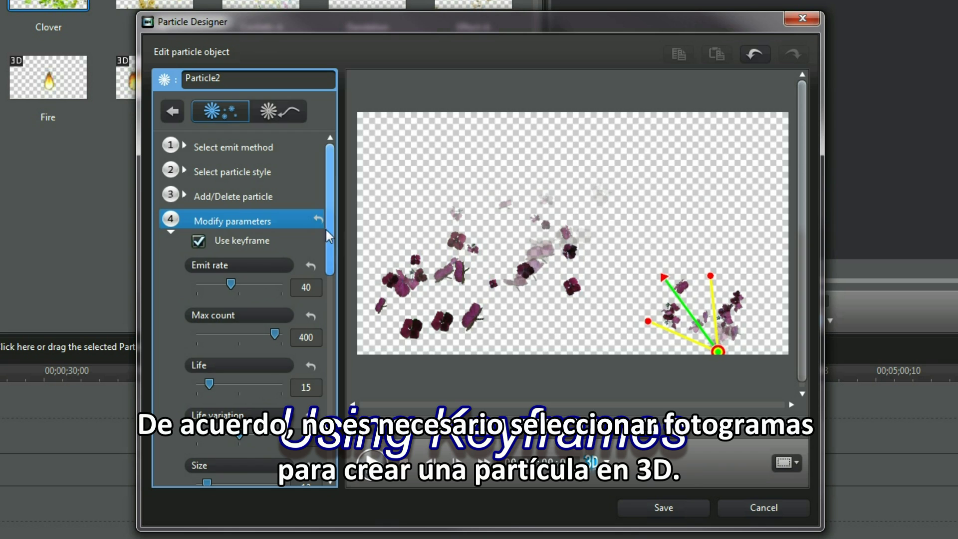
click(278, 110)
click(215, 282)
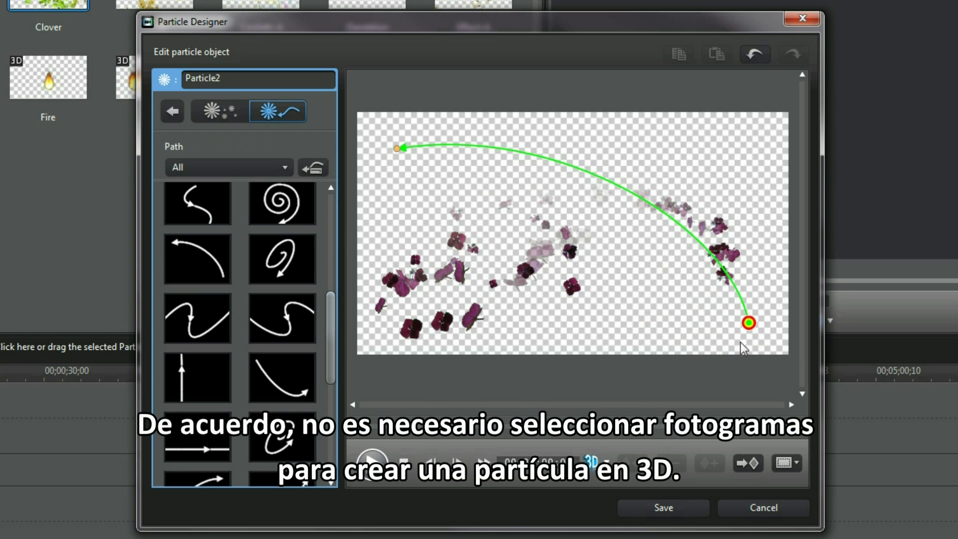
drag(694, 250, 593, 320)
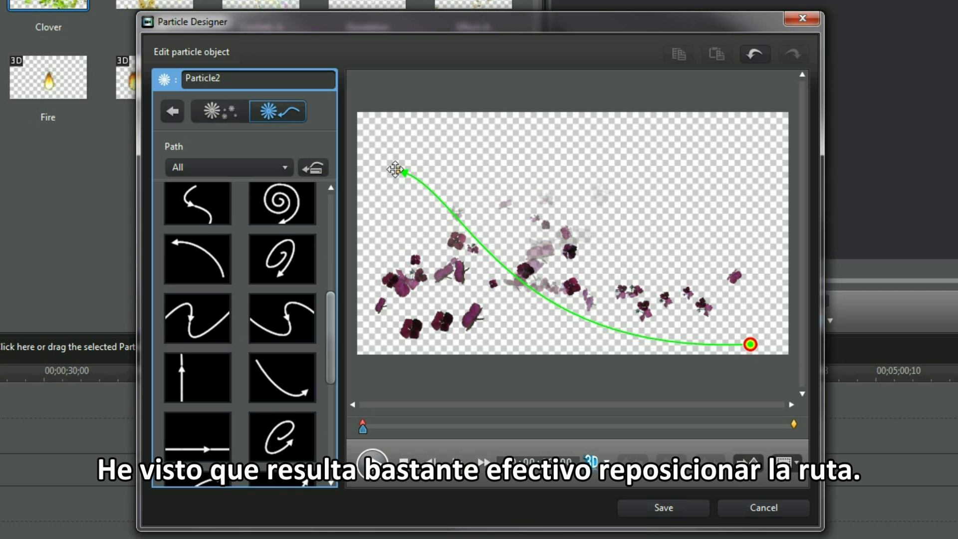
drag(395, 170, 488, 139)
drag(580, 296, 519, 283)
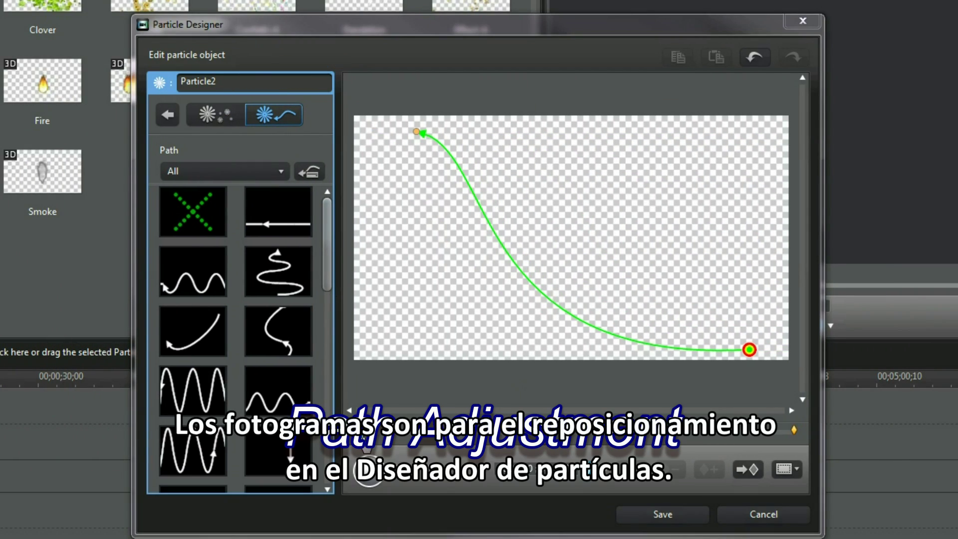
Step: Add a keyframe earlier in time and adjust path points to shape the lower-right-to-upper-left sweep
drag(417, 441, 413, 438)
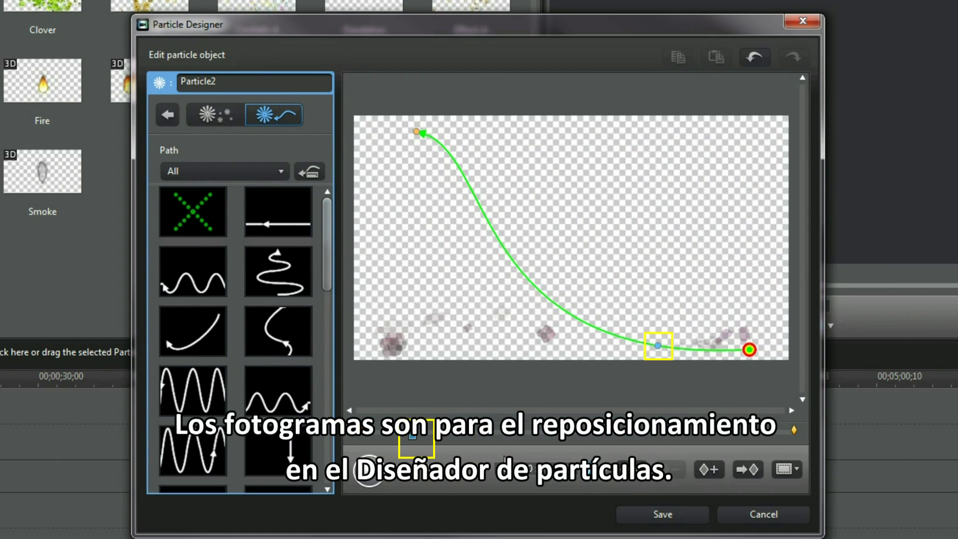
click(708, 472)
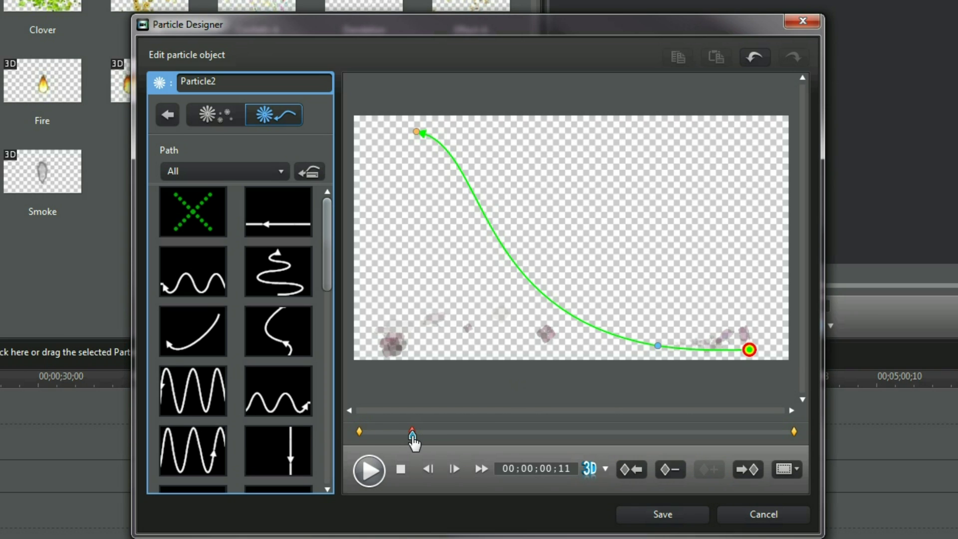
drag(656, 343, 669, 287)
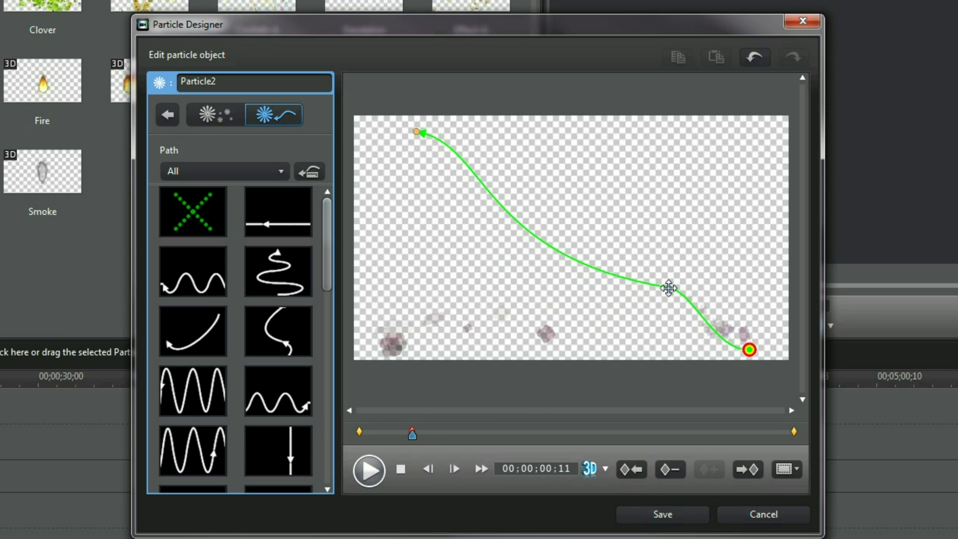
click(501, 437)
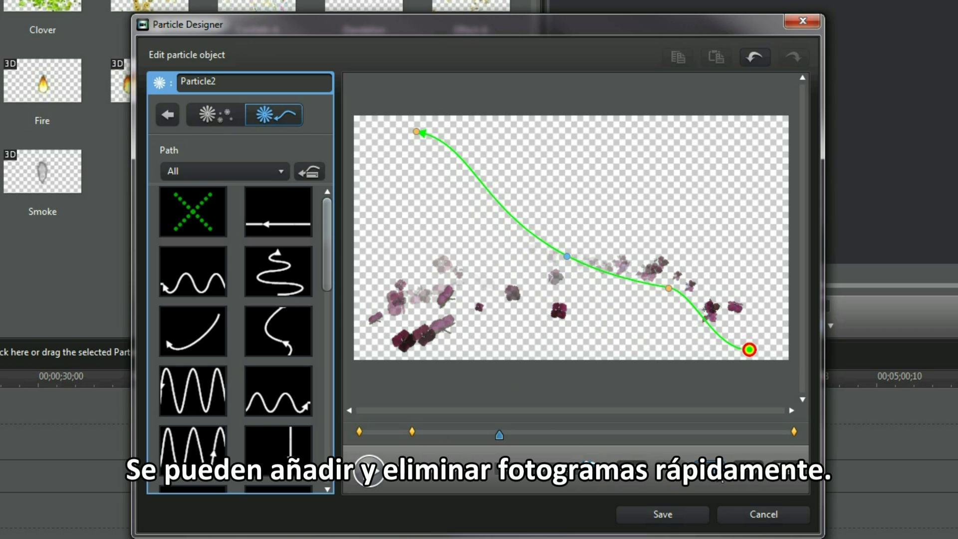
drag(567, 259, 507, 259)
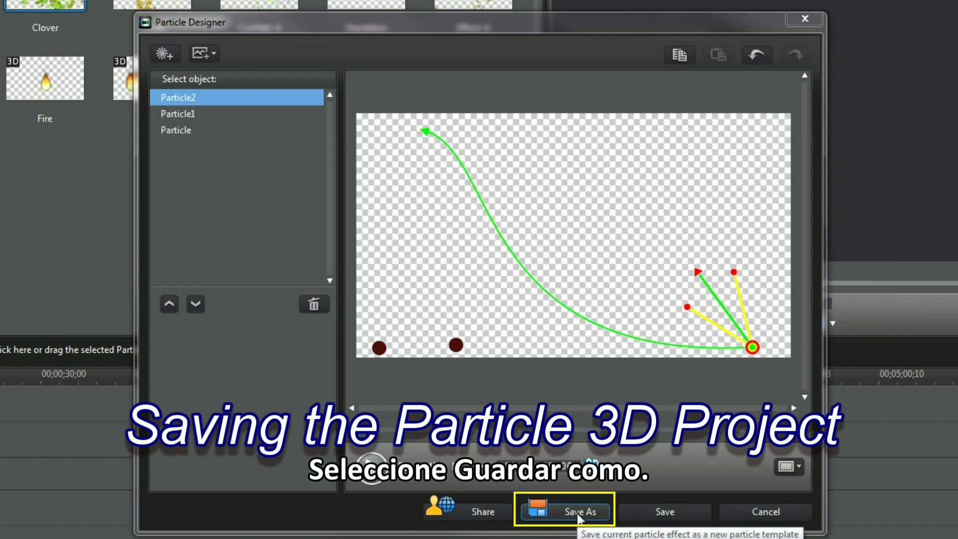
Step: Save the effect as template 'Petals' with a later frame as its thumbnail
click(576, 513)
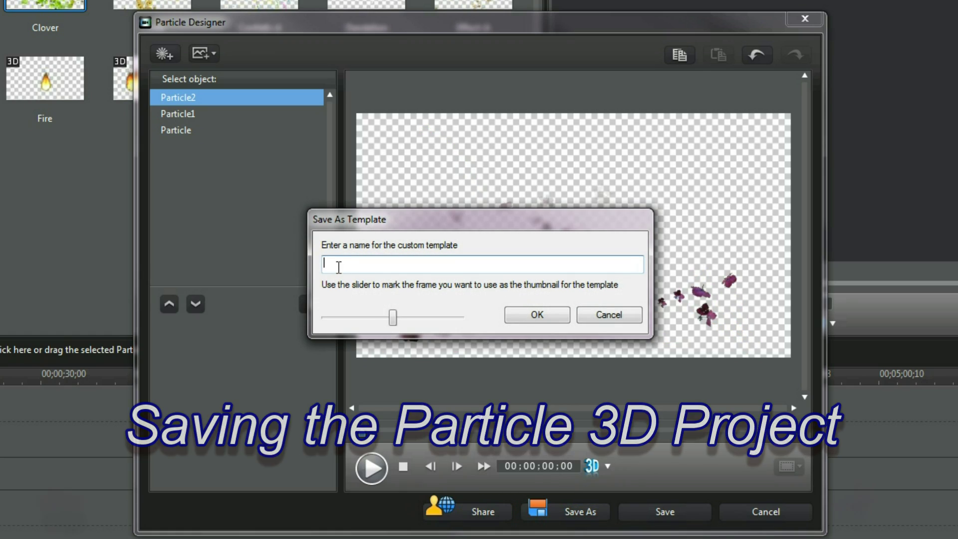
text(Petals)
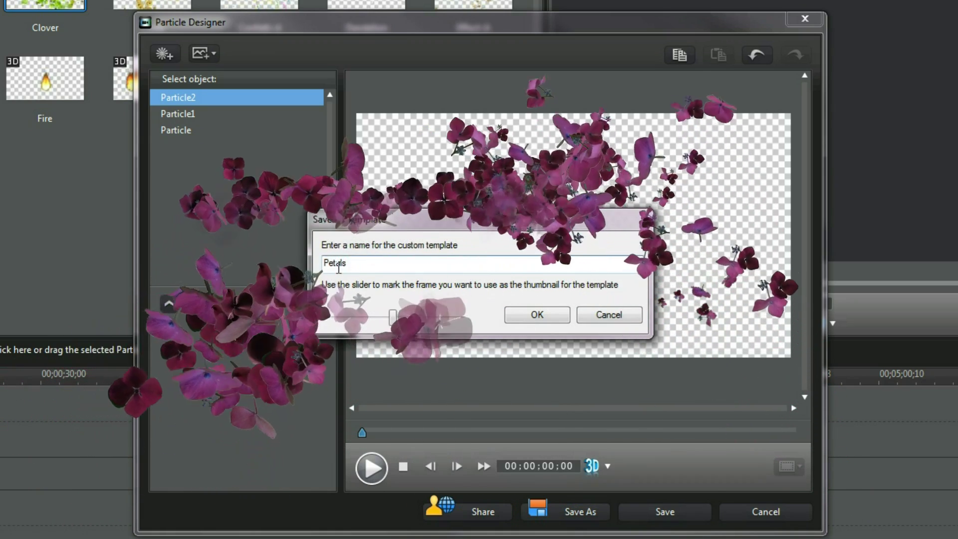
drag(392, 317, 448, 321)
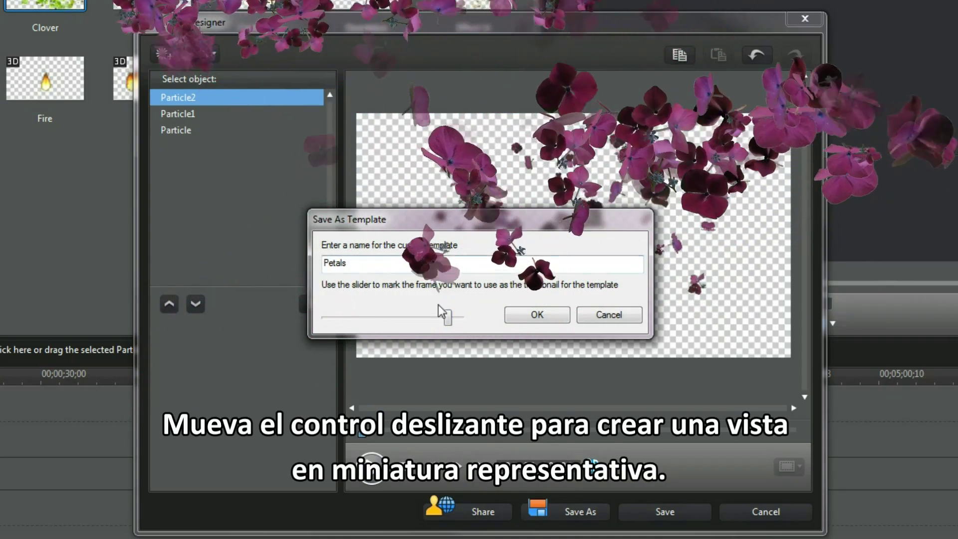
click(536, 314)
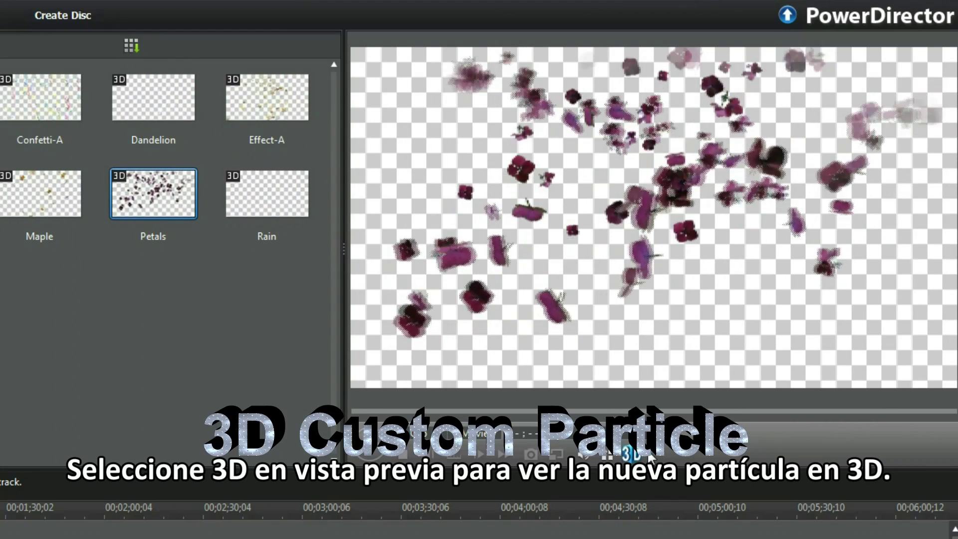
Step: Set the preview's 3D display mode to Anaglyph Red/Cyan
click(647, 455)
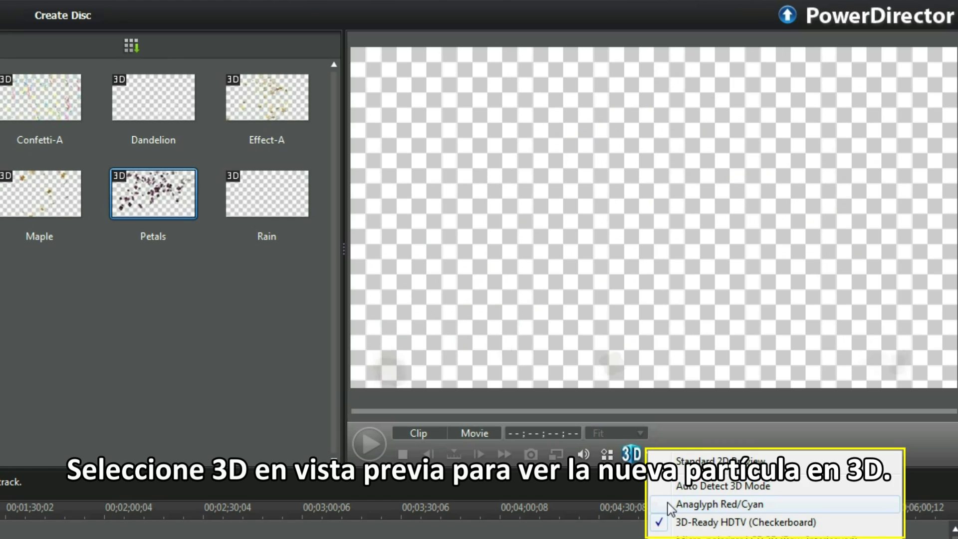
click(671, 504)
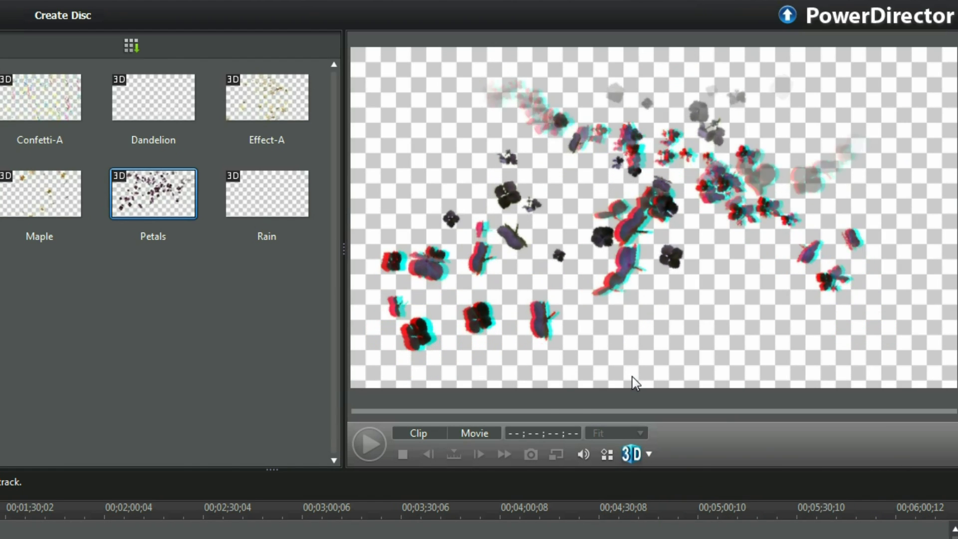